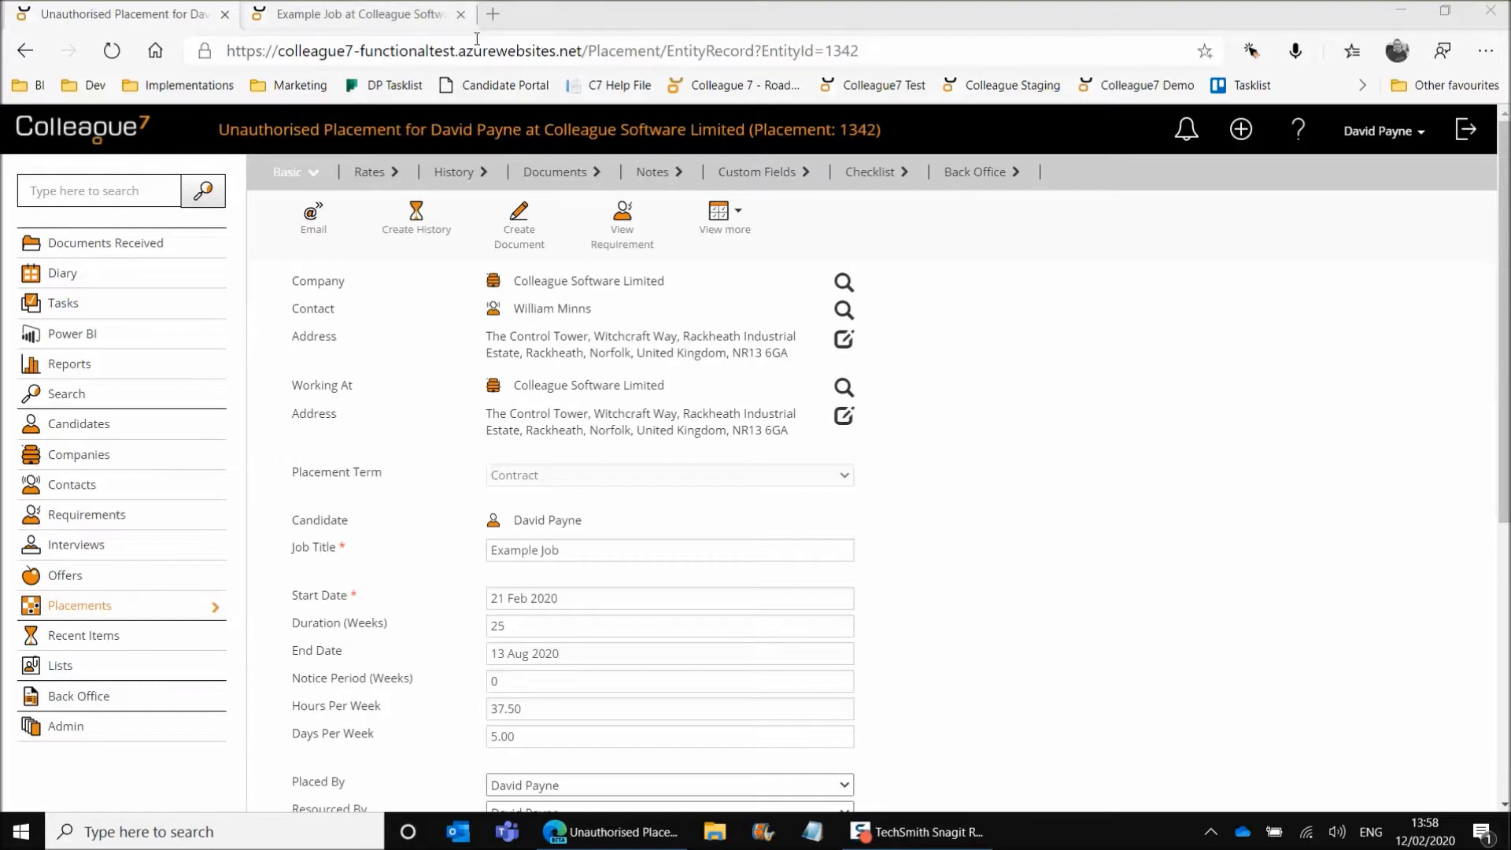
View the placement's linked requirement, check its basic details and candidate list, and return to the placement with the requirement closed.
left_click(627, 249)
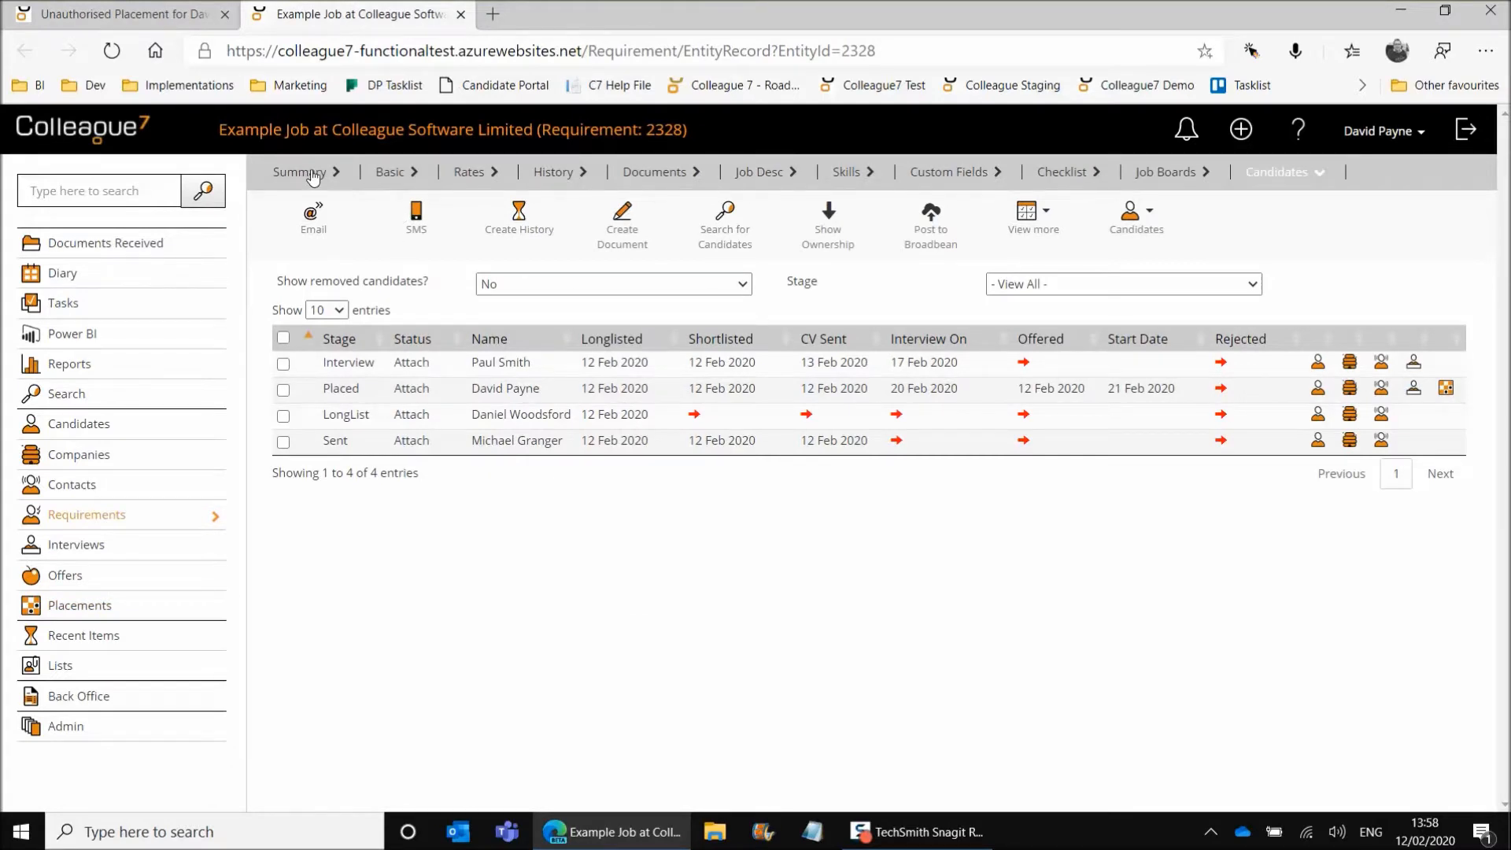
left_click(393, 173)
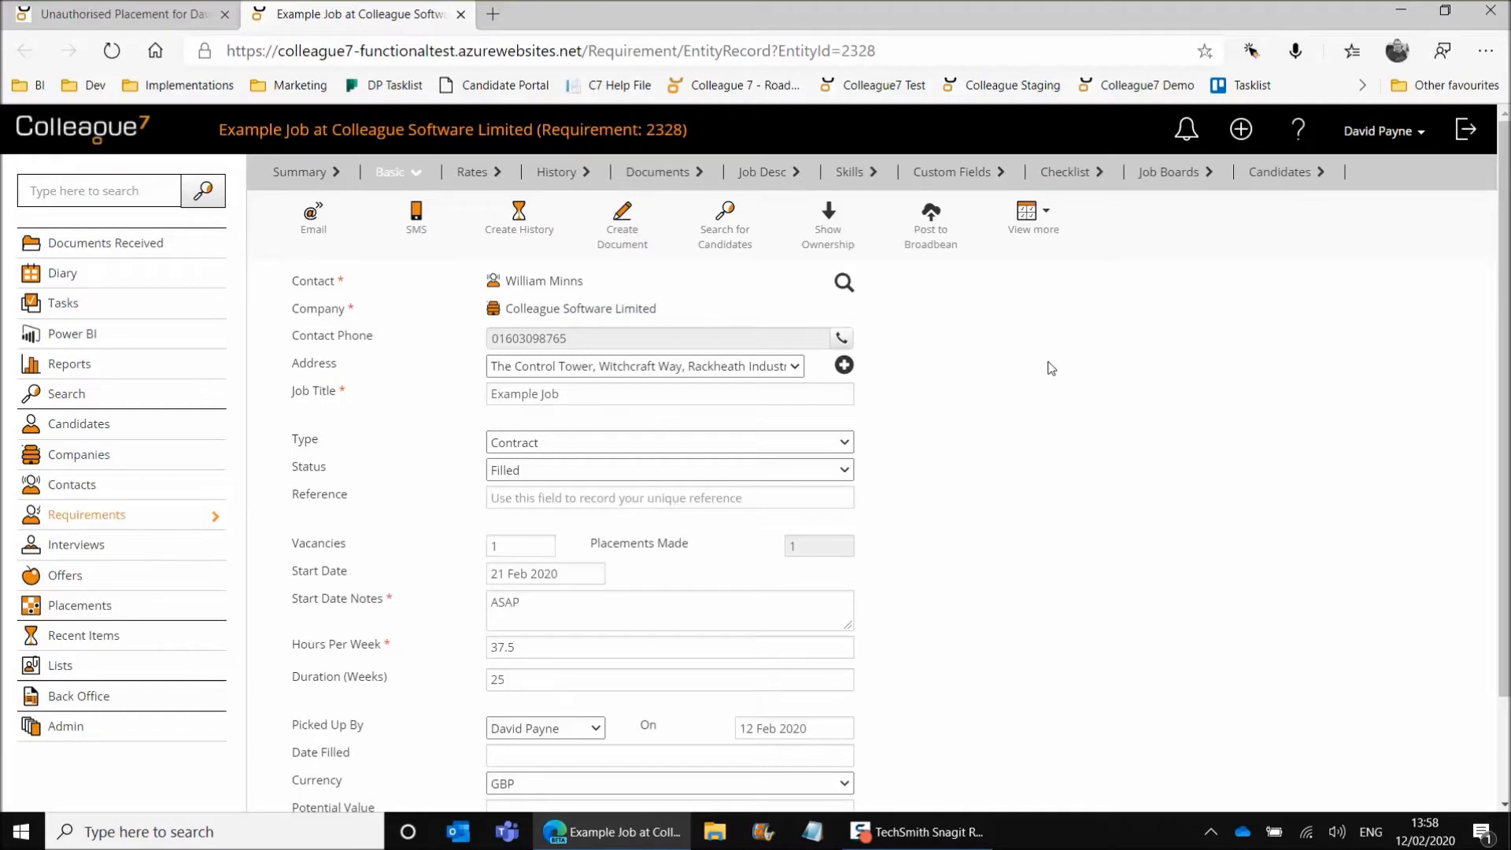
left_click(1281, 171)
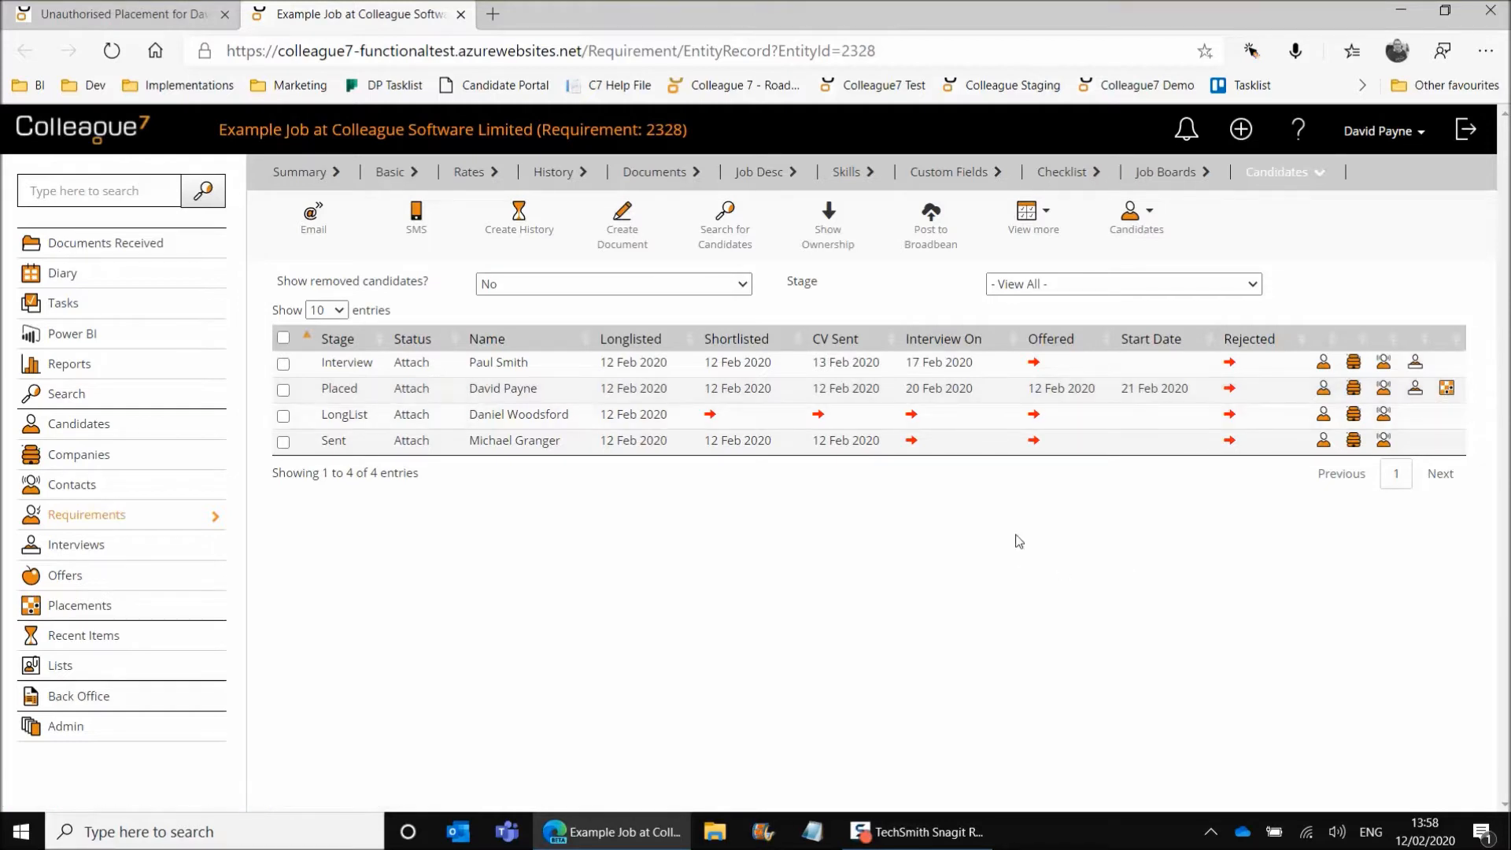
left_click(118, 14)
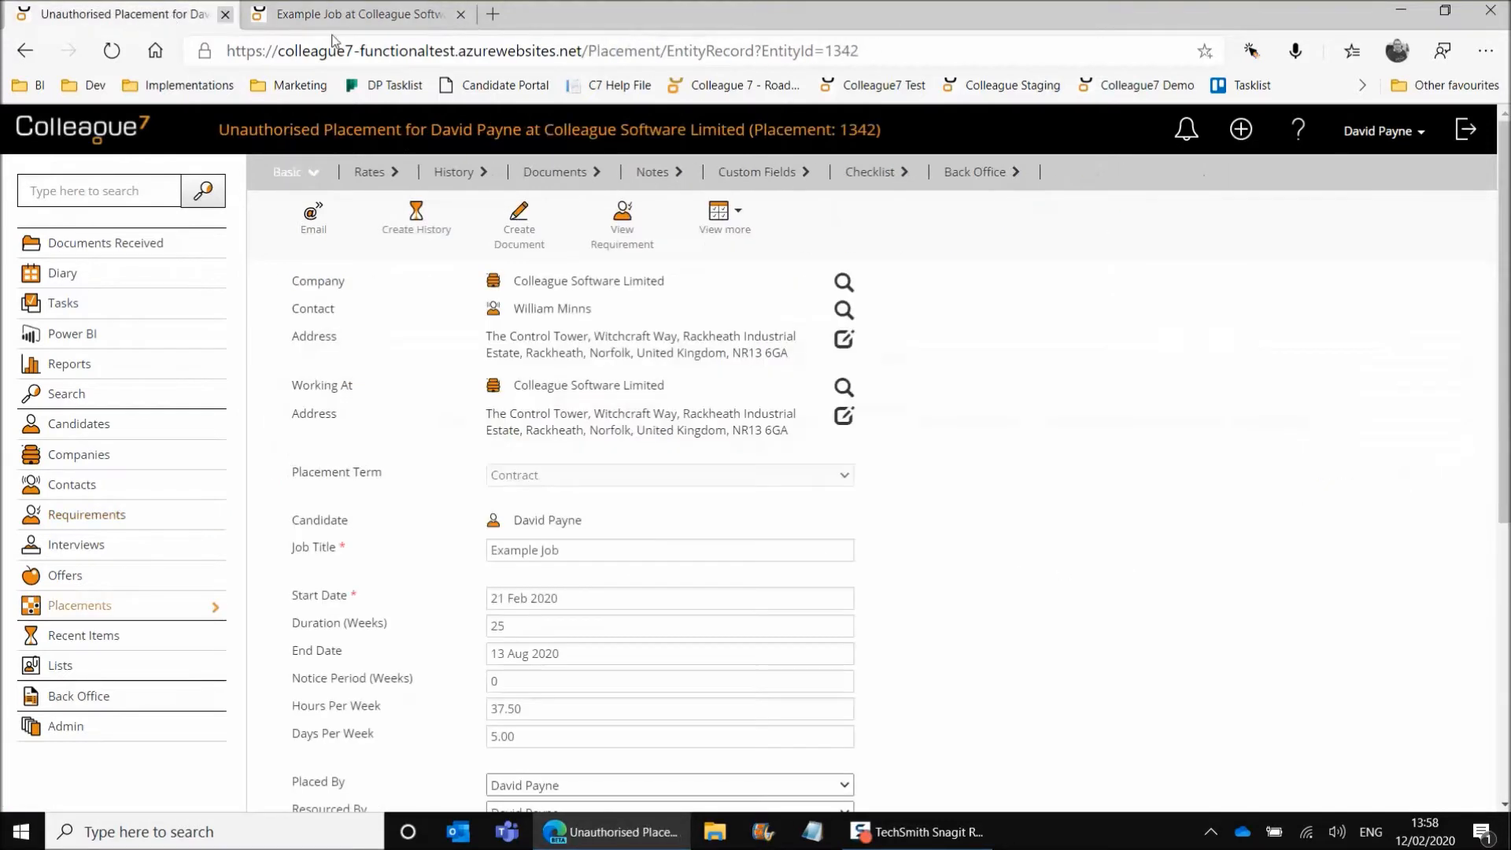
left_click(461, 14)
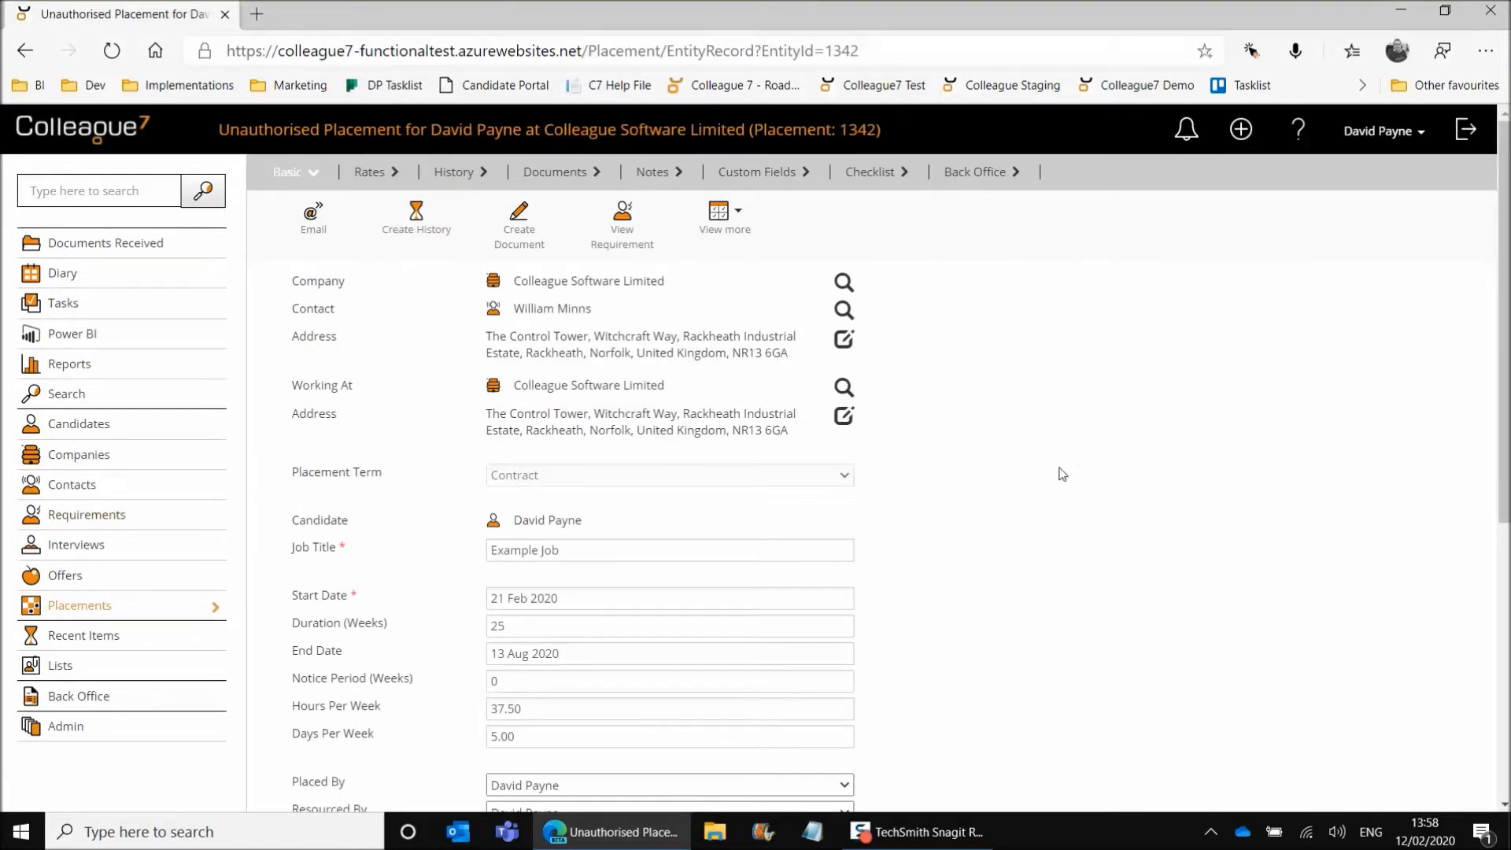
Examine the unauthorised placement's heading and basic details, including the job title and start date.
scroll(1084, 521, "down", 2)
scroll(1084, 521, "up", 2)
scroll(1084, 521, "down", 4)
scroll(708, 527, "up", 4)
left_click_drag(218, 133, 336, 133)
left_click(308, 143)
left_click(614, 551)
left_click(963, 553)
left_click(632, 600)
left_click(948, 590)
Set the placement's notice period to 4 weeks.
scroll(801, 586, "down", 1)
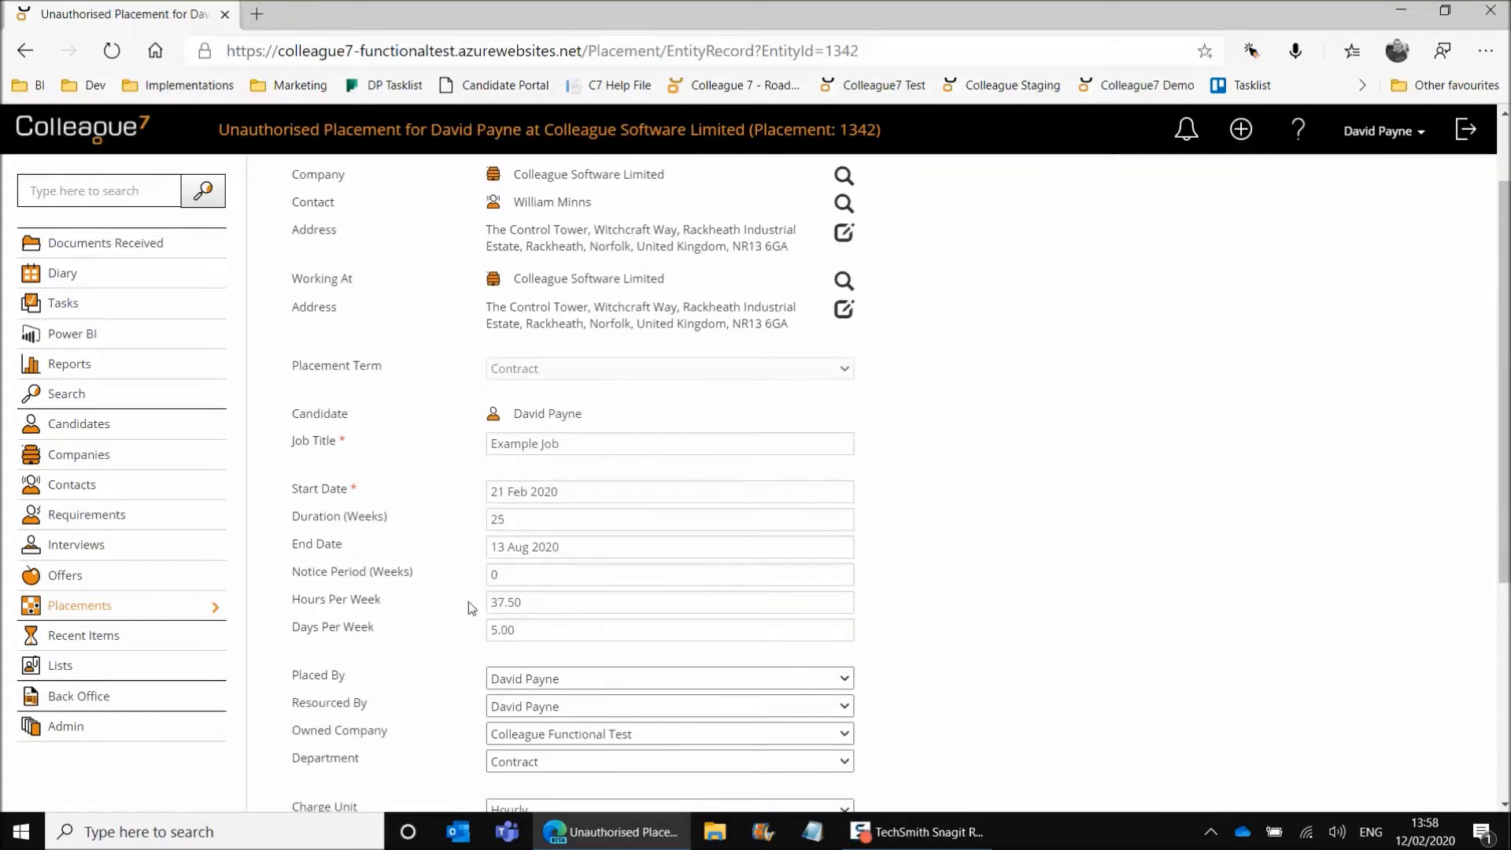
scroll(413, 583, "down", 1)
left_click(528, 497)
double_click(506, 470)
type("4")
left_click(919, 474)
Review the placement's additional rates and the form for adding a new rate, cancel it and return to the basic details.
scroll(933, 500, "down", 3)
scroll(933, 499, "up", 5)
scroll(827, 354, "up", 2)
left_click(368, 175)
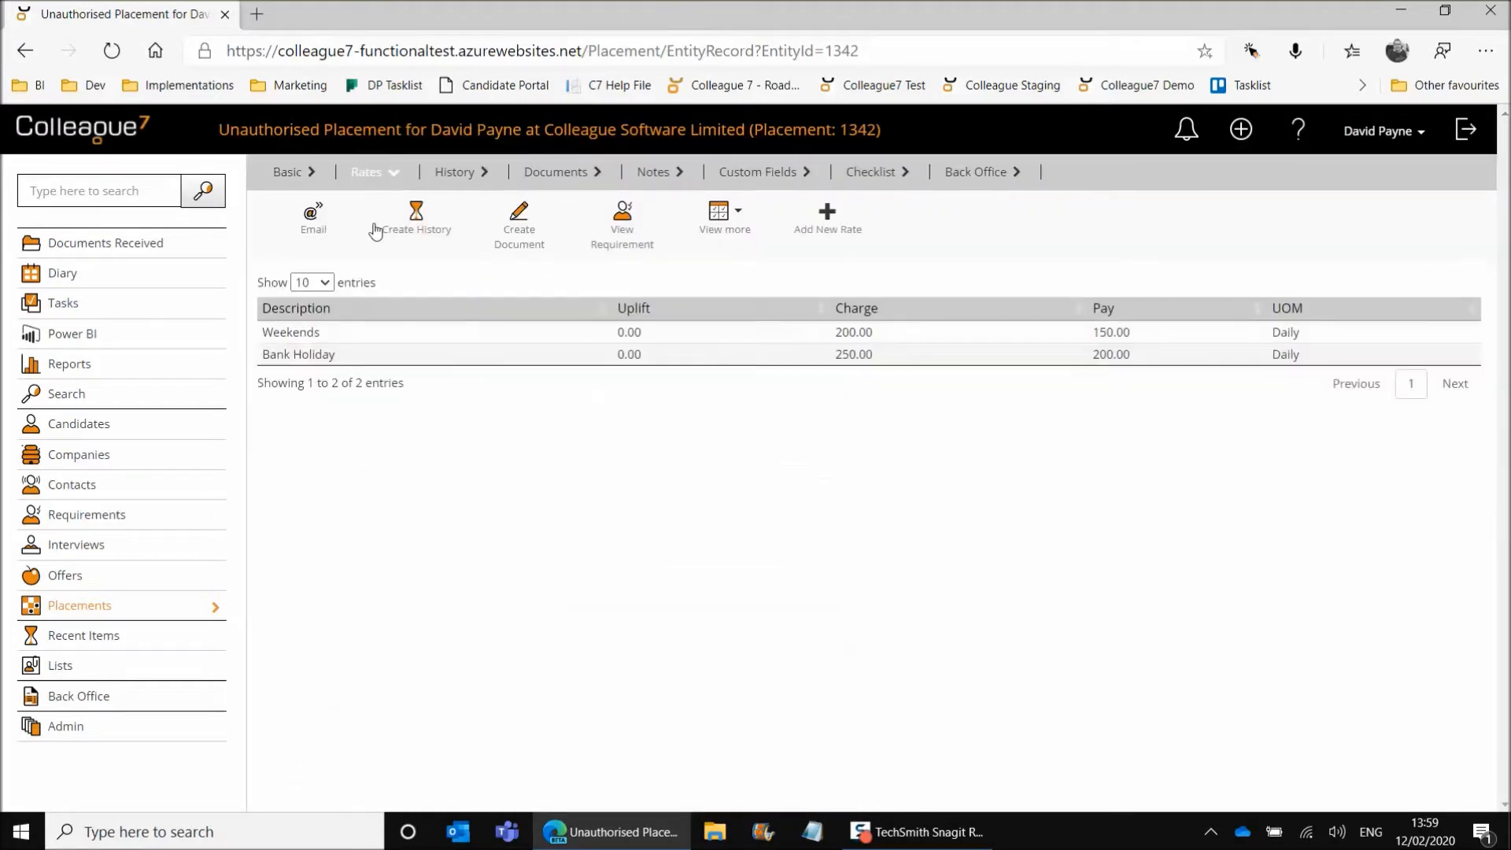
left_click(830, 256)
left_click(407, 293)
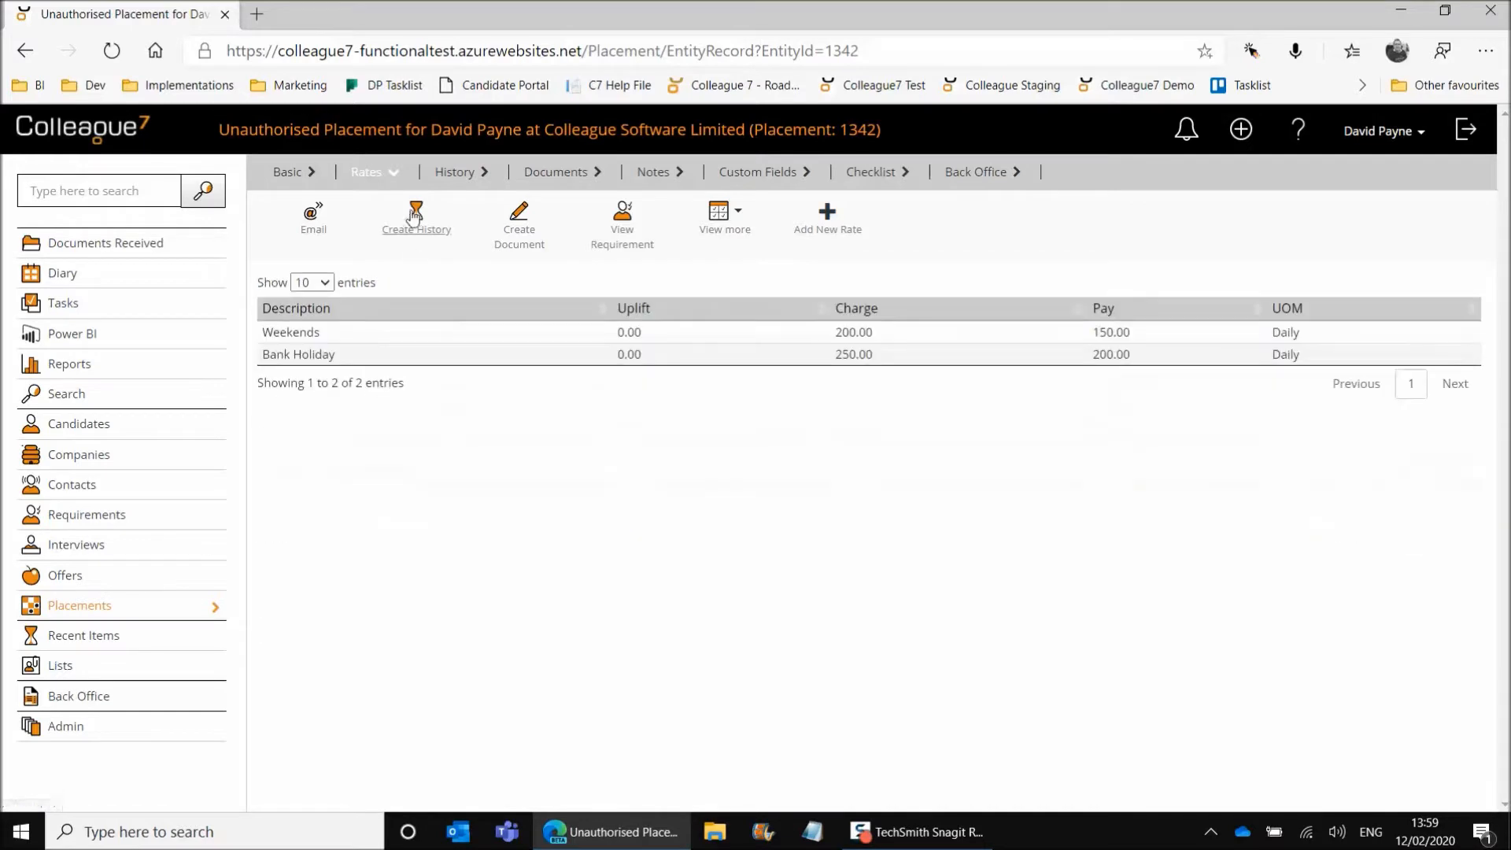
left_click(294, 174)
View the placement's commission splits and the blank form for adding a user commission, then cancel the form and hide the splits.
mouse_move(720, 221)
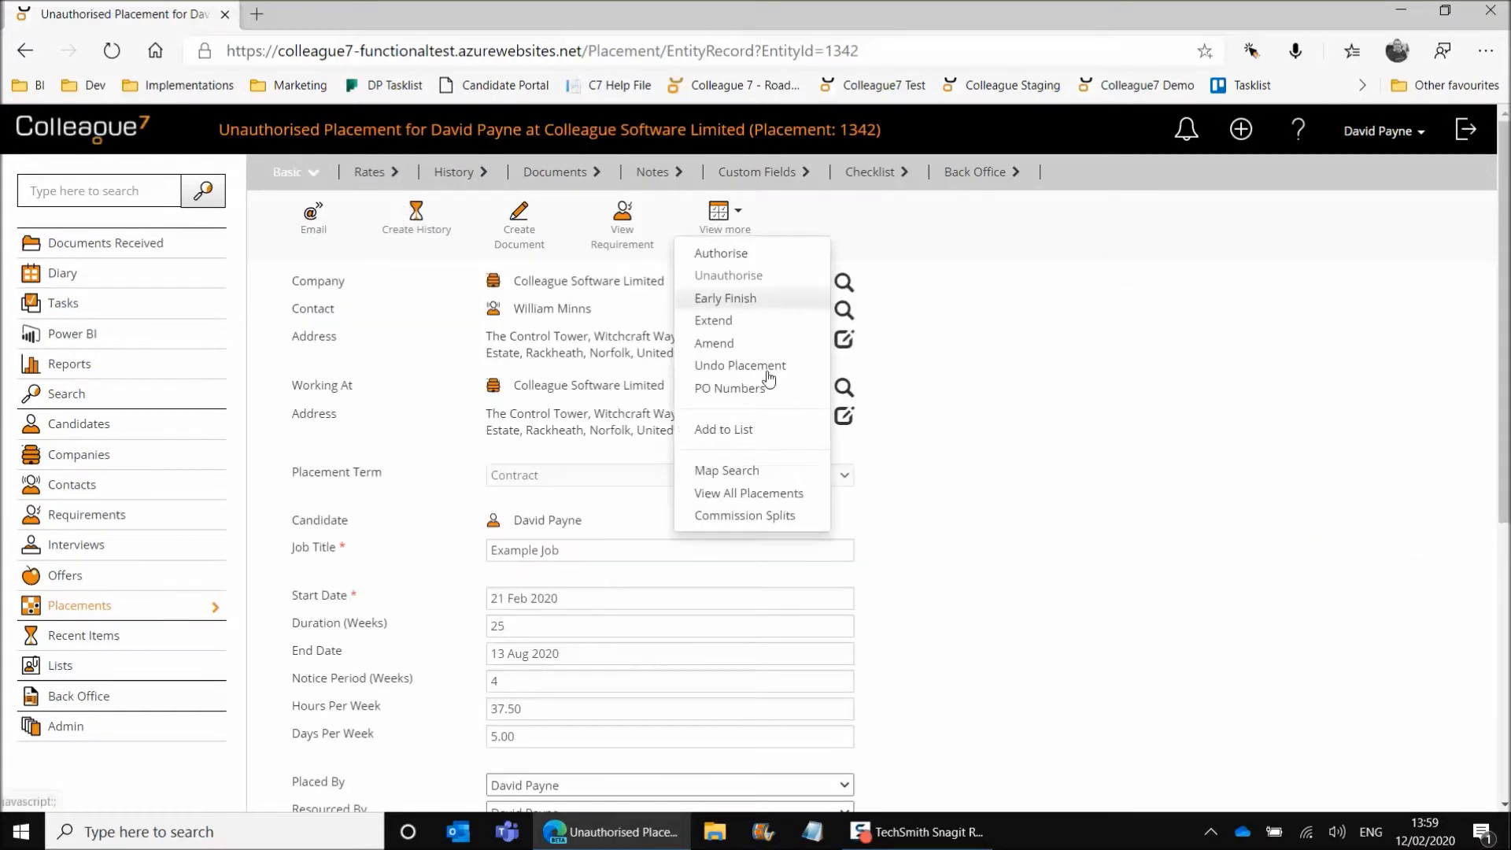
left_click(754, 514)
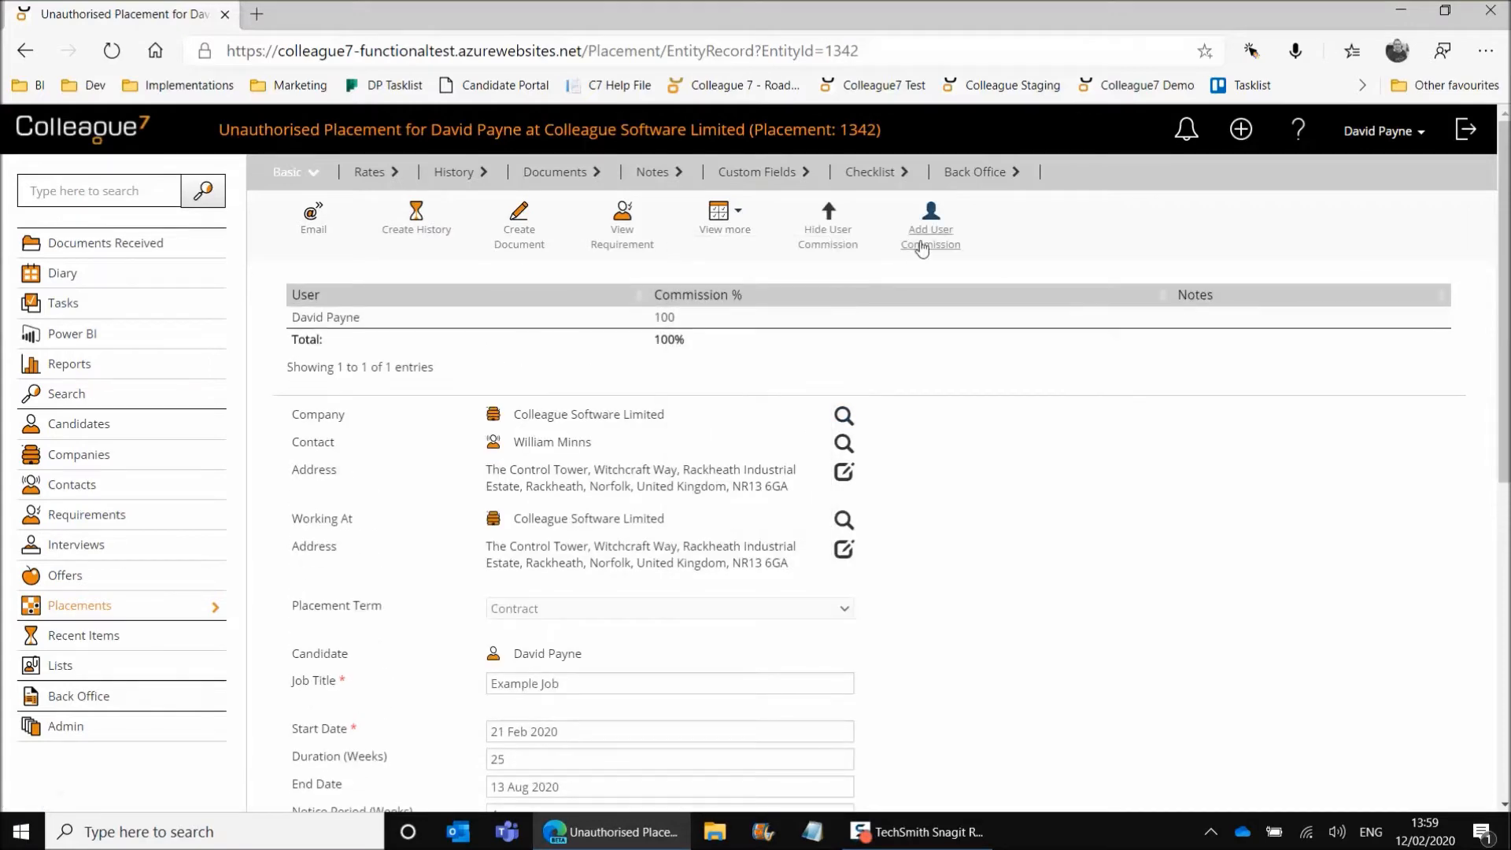
left_click(923, 250)
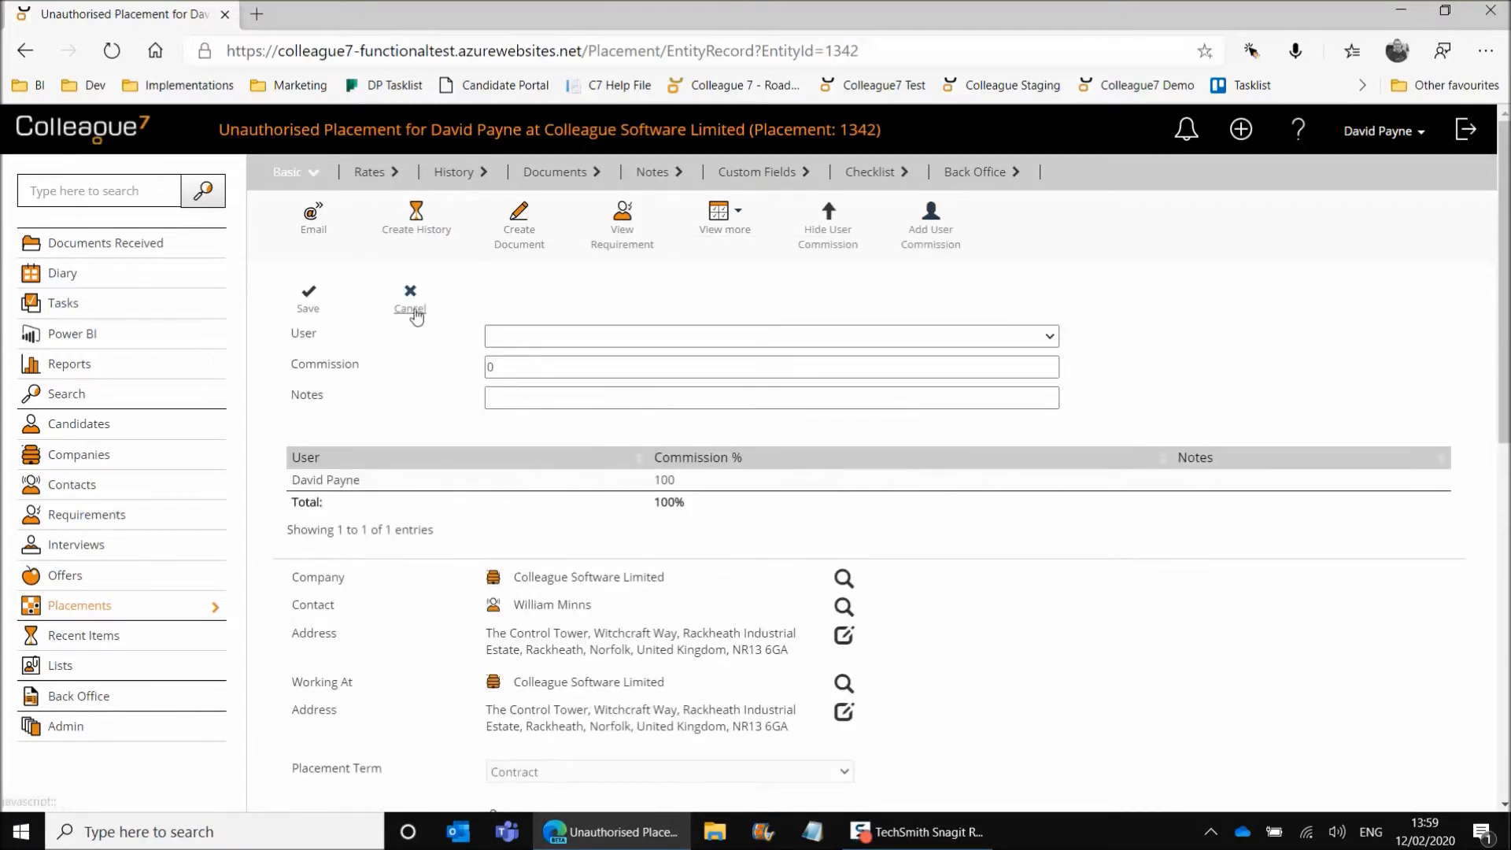
left_click(415, 315)
left_click(828, 236)
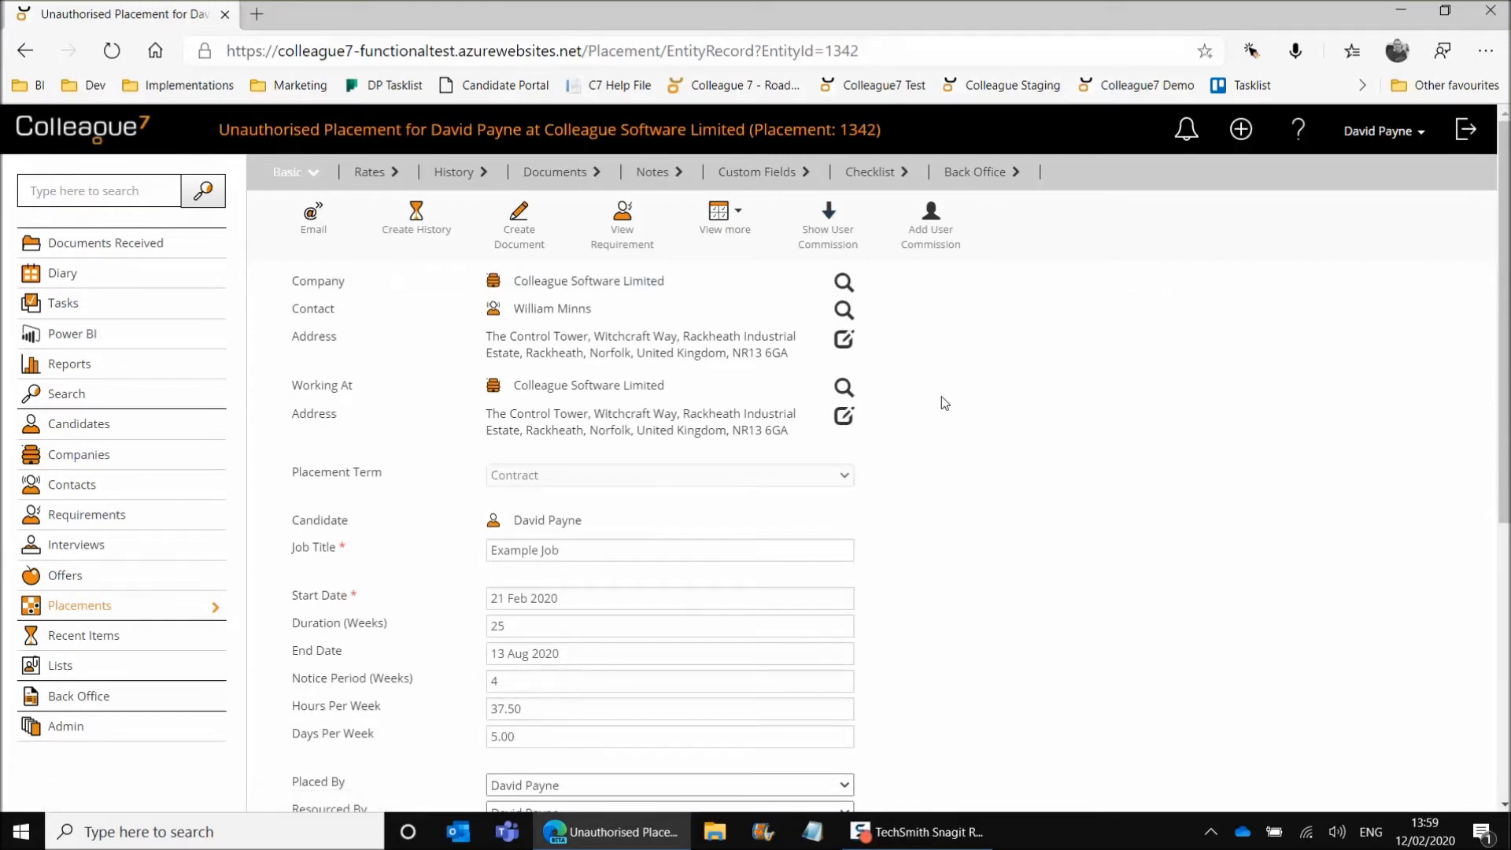
Set the placement's start time to 09:00 and end time to 17:30.
scroll(957, 409, "down", 5)
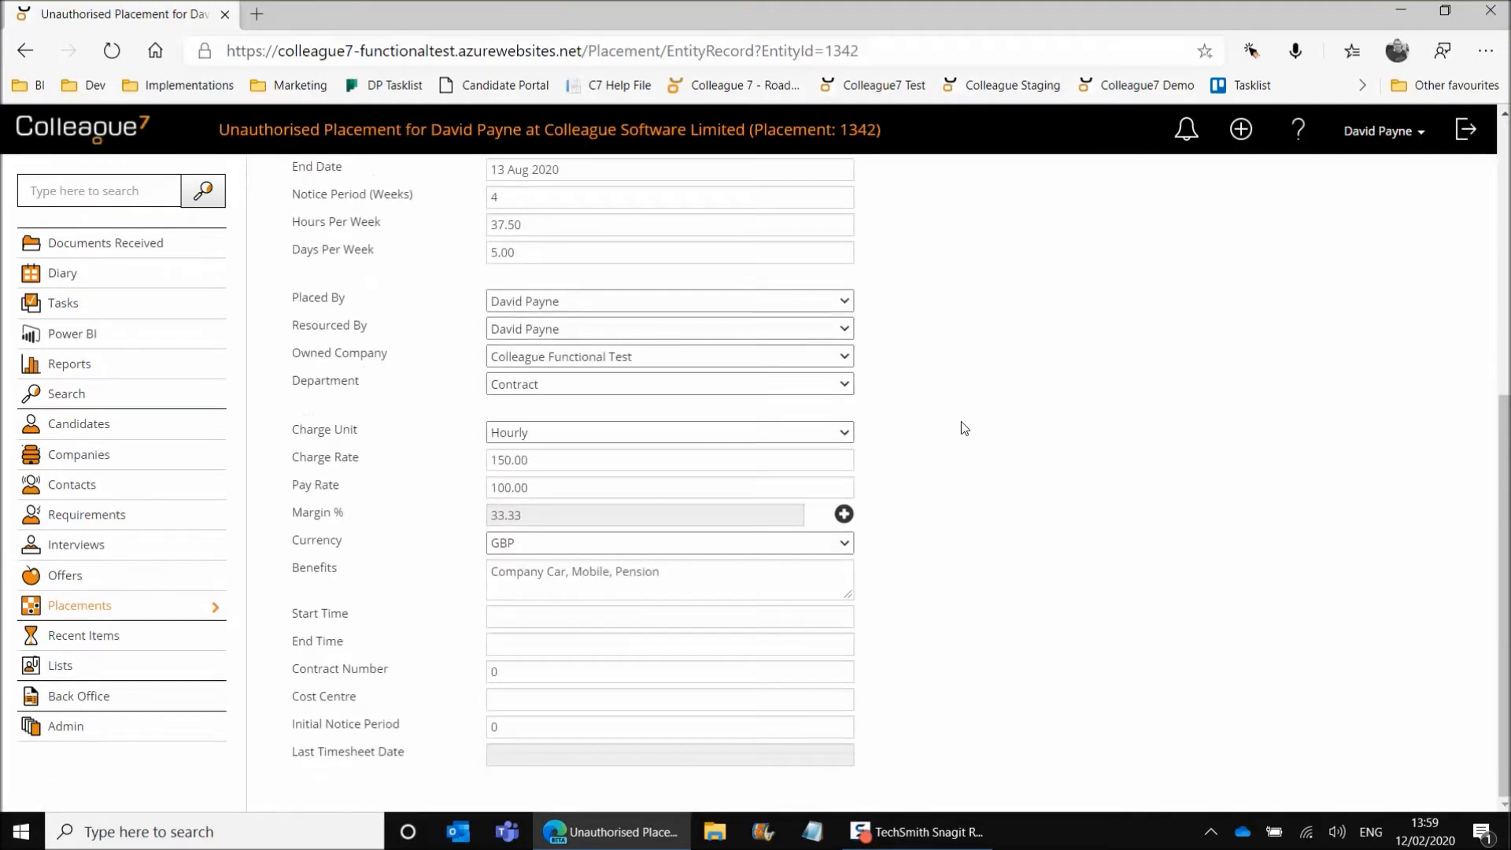
left_click(505, 618)
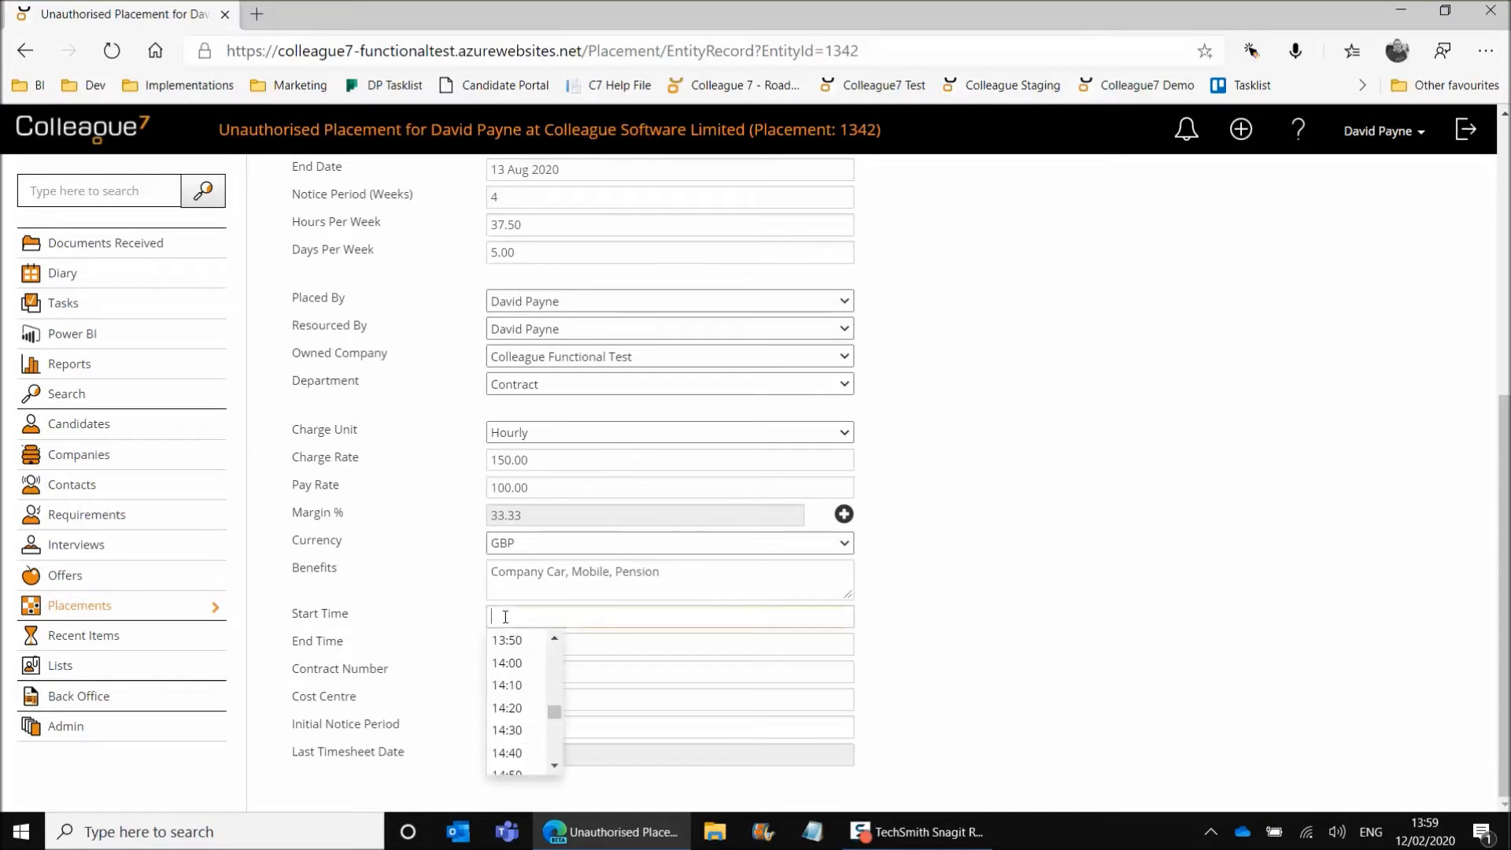
mouse_move(549, 710)
left_mouse_down()
mouse_move(559, 682)
mouse_move(559, 698)
left_mouse_up()
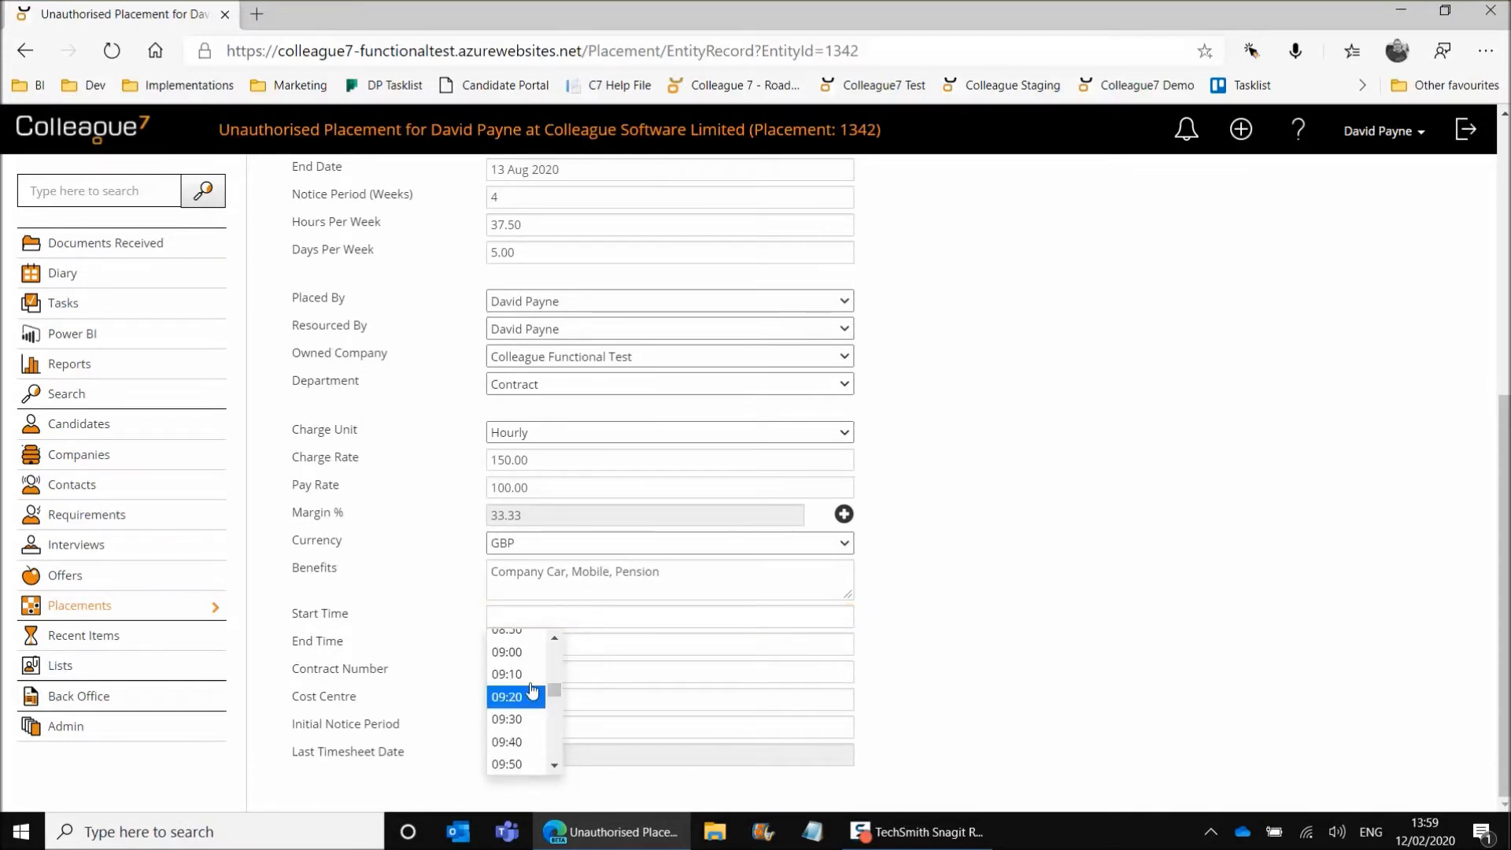
left_click(515, 650)
left_click(512, 647)
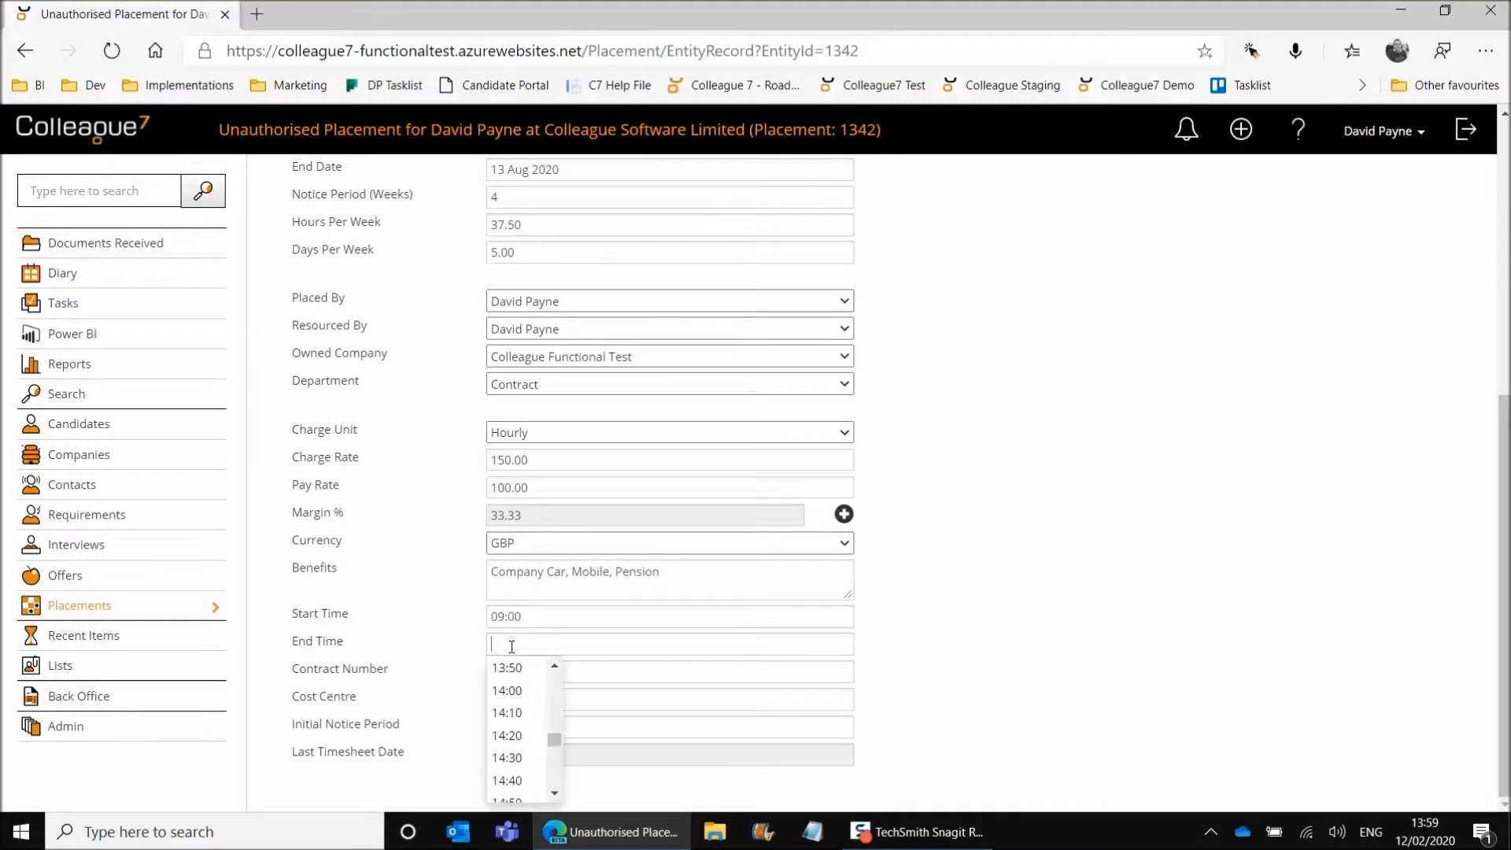
left_click(554, 797)
left_click_drag(554, 798, 554, 797)
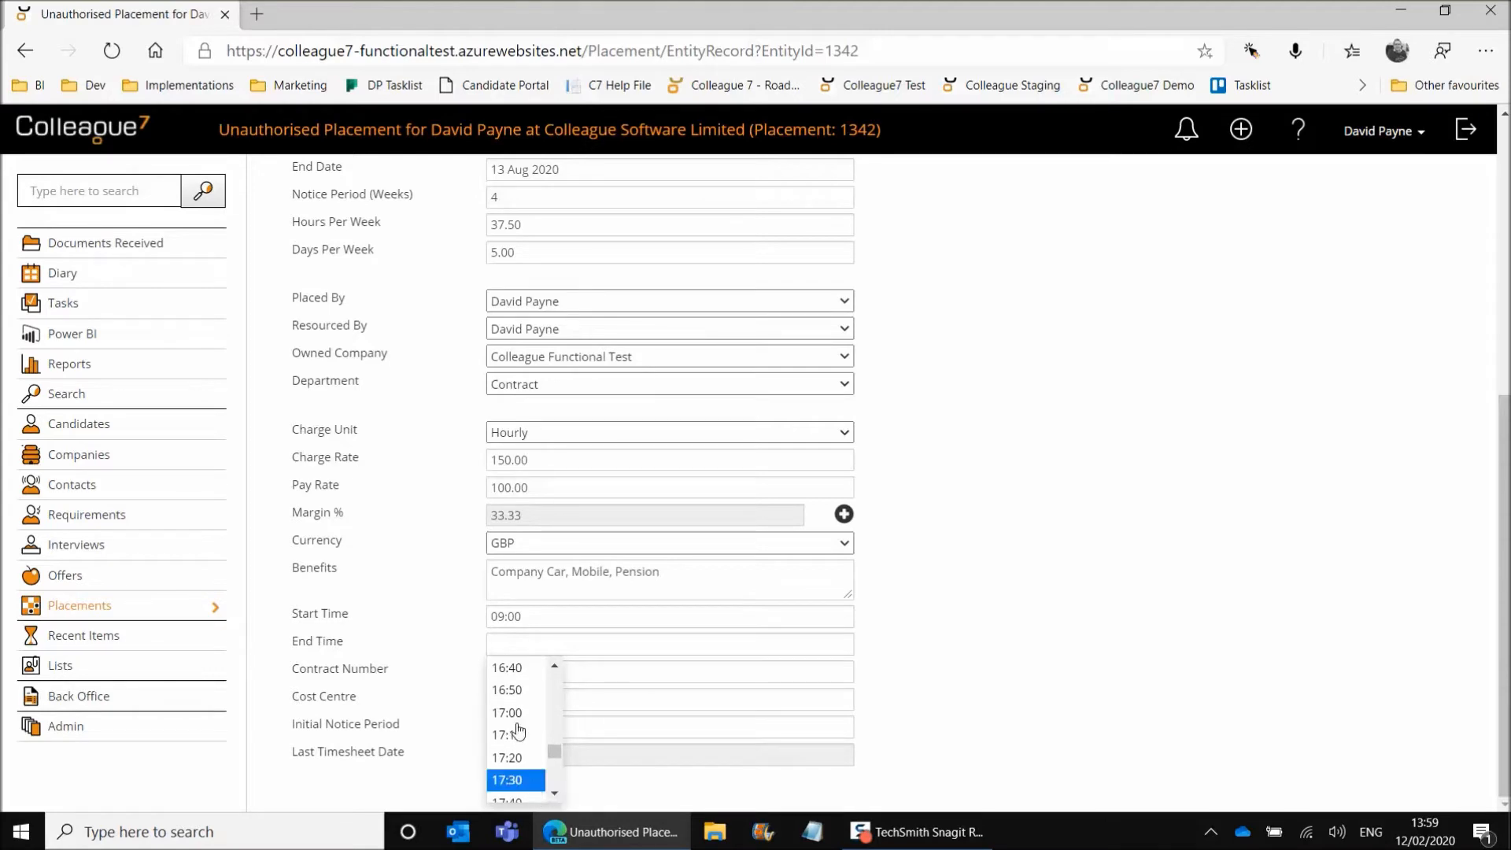
left_click(533, 784)
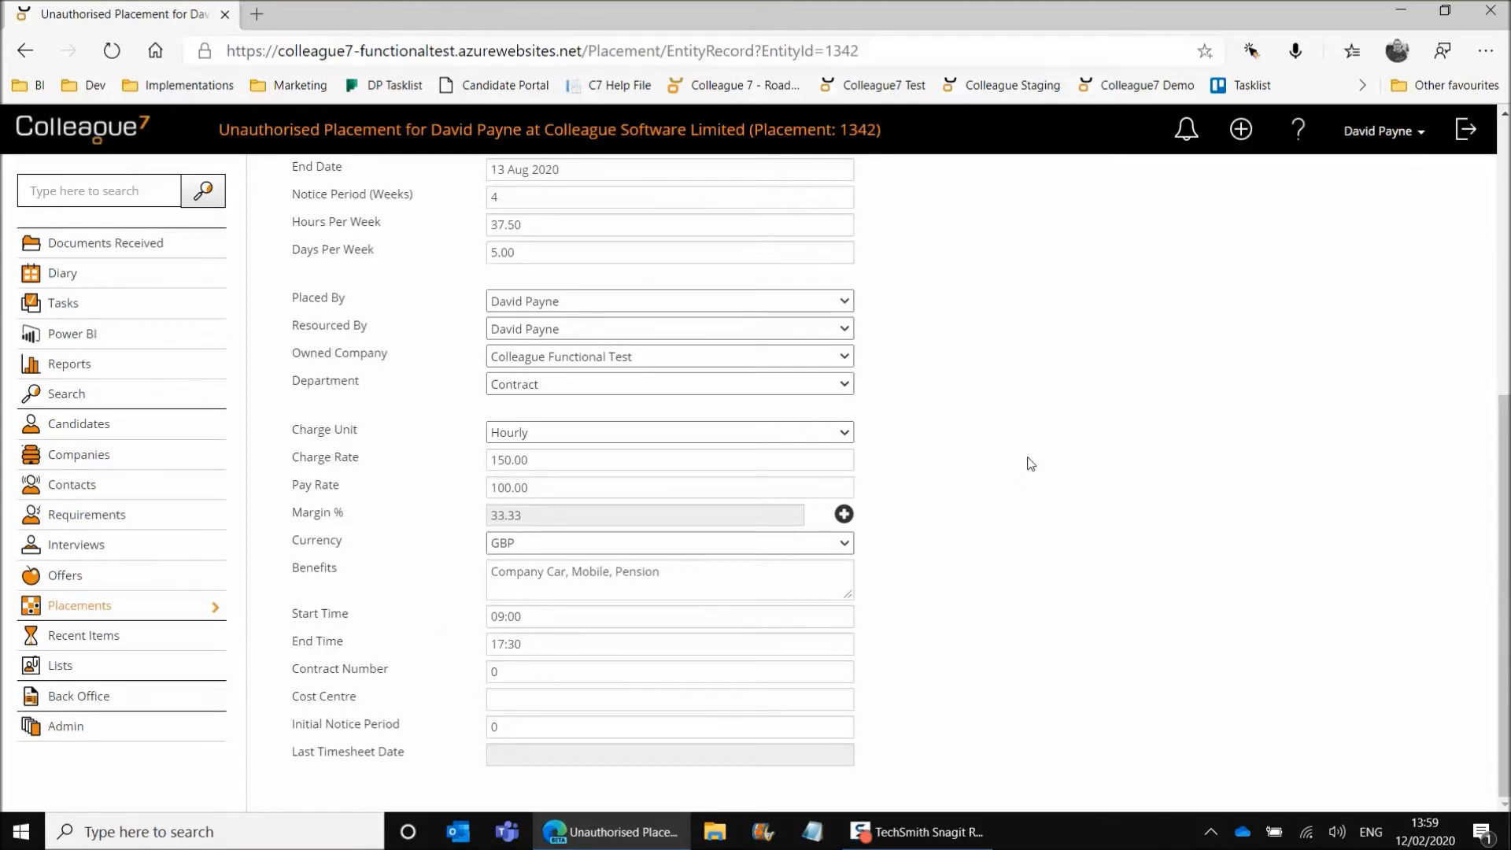
Review the placement's checklist activities and return to the basic details.
scroll(1023, 476, "up", 6)
left_click(873, 173)
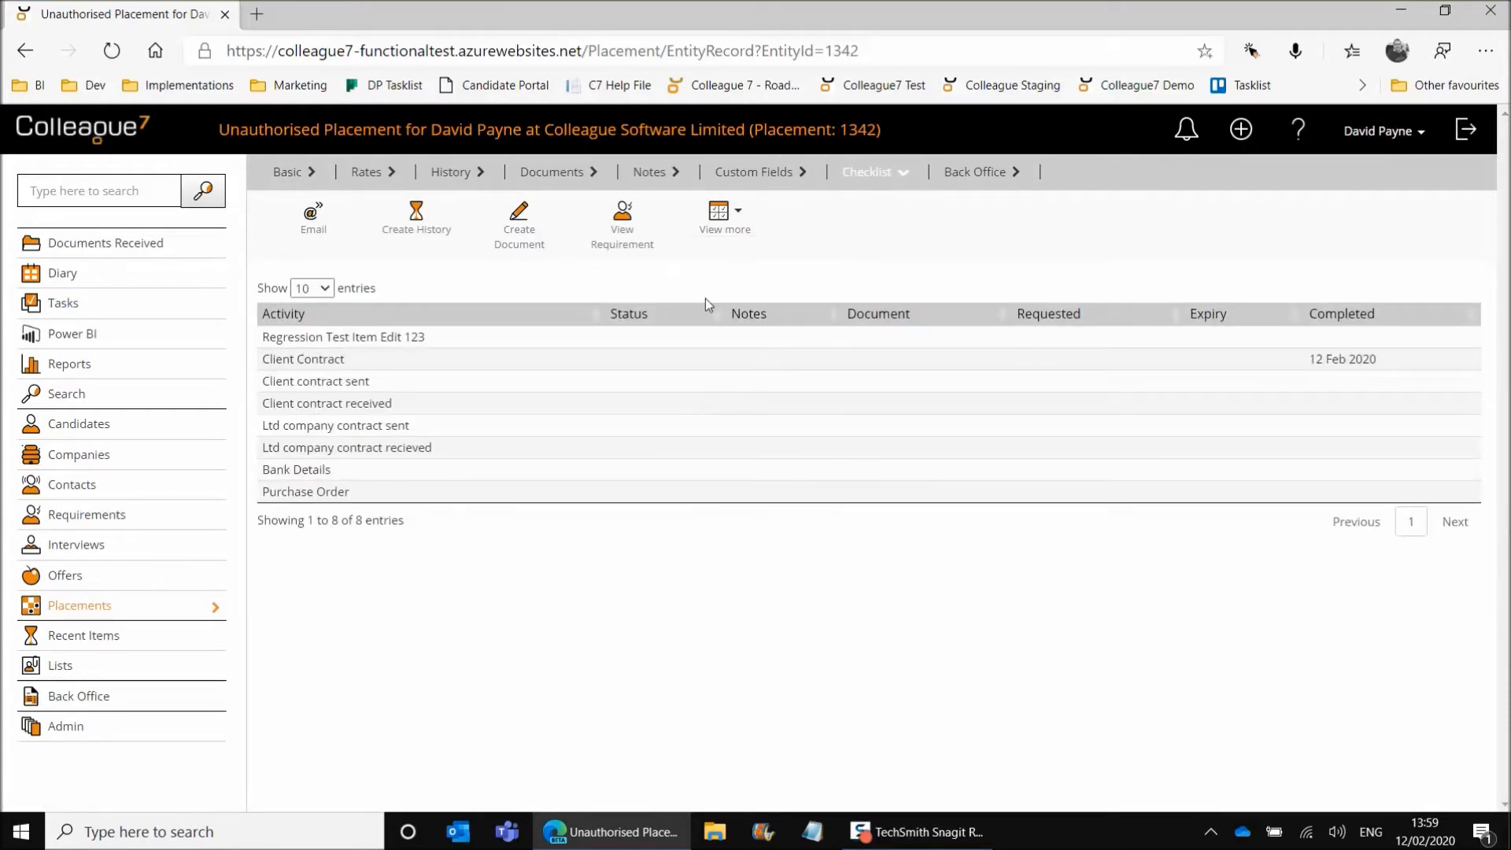
left_click(285, 175)
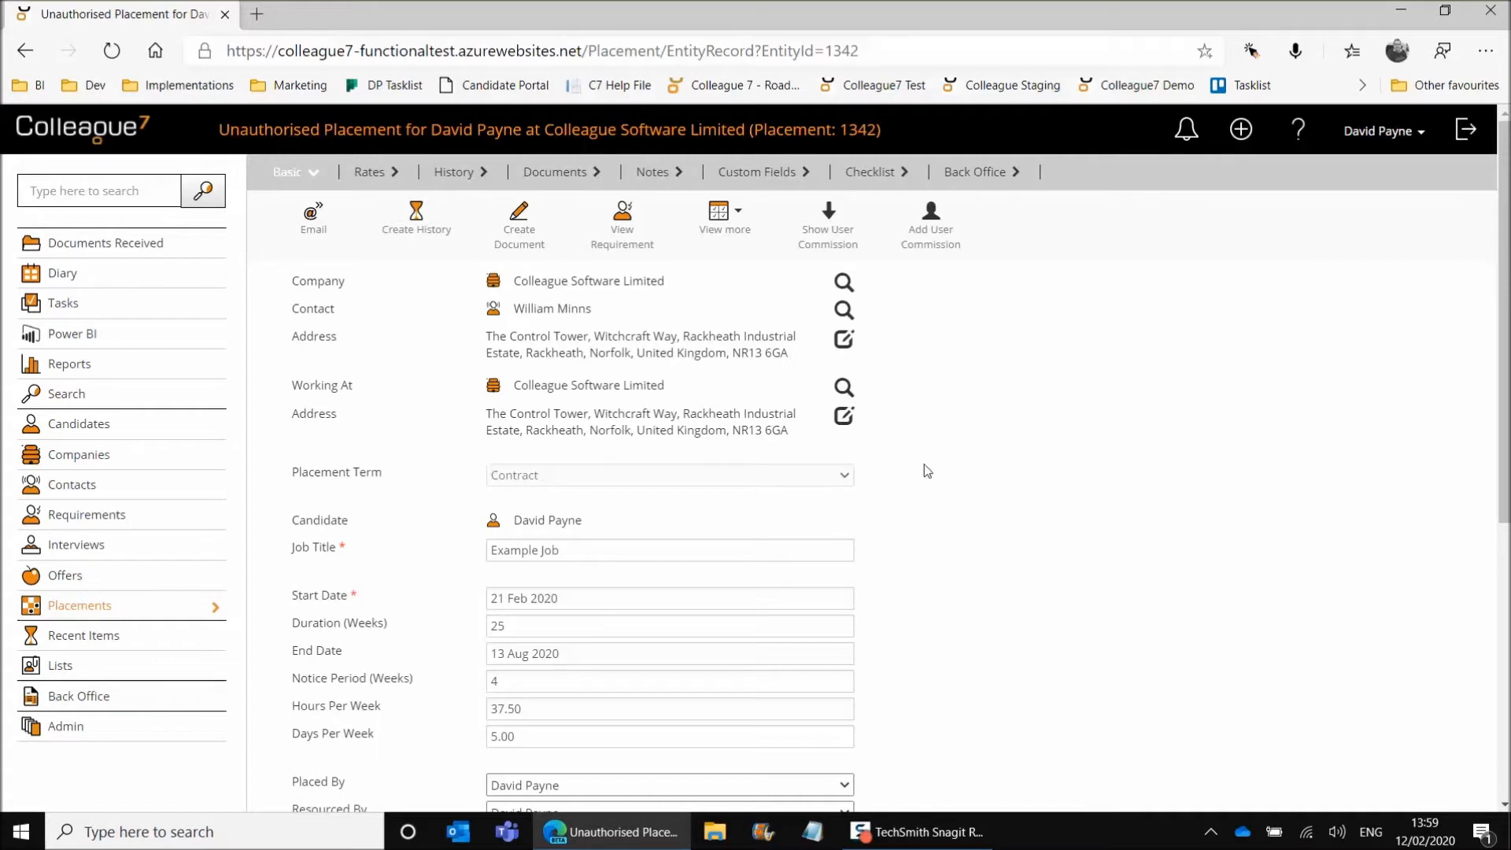
Authorise the placement to Level 1.
left_click(729, 229)
left_click(736, 255)
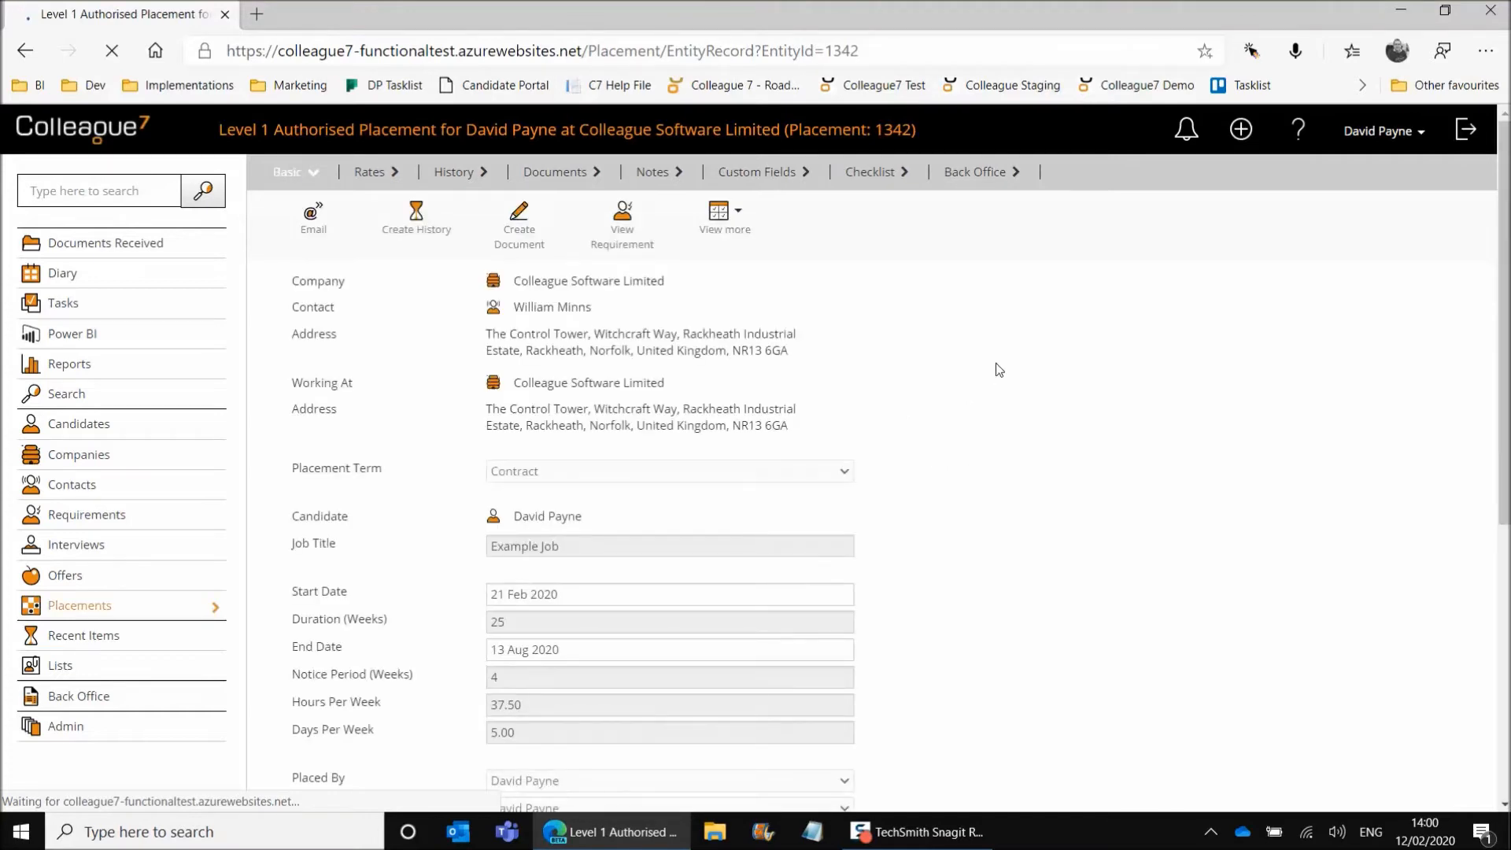
scroll(933, 400, "down", 6)
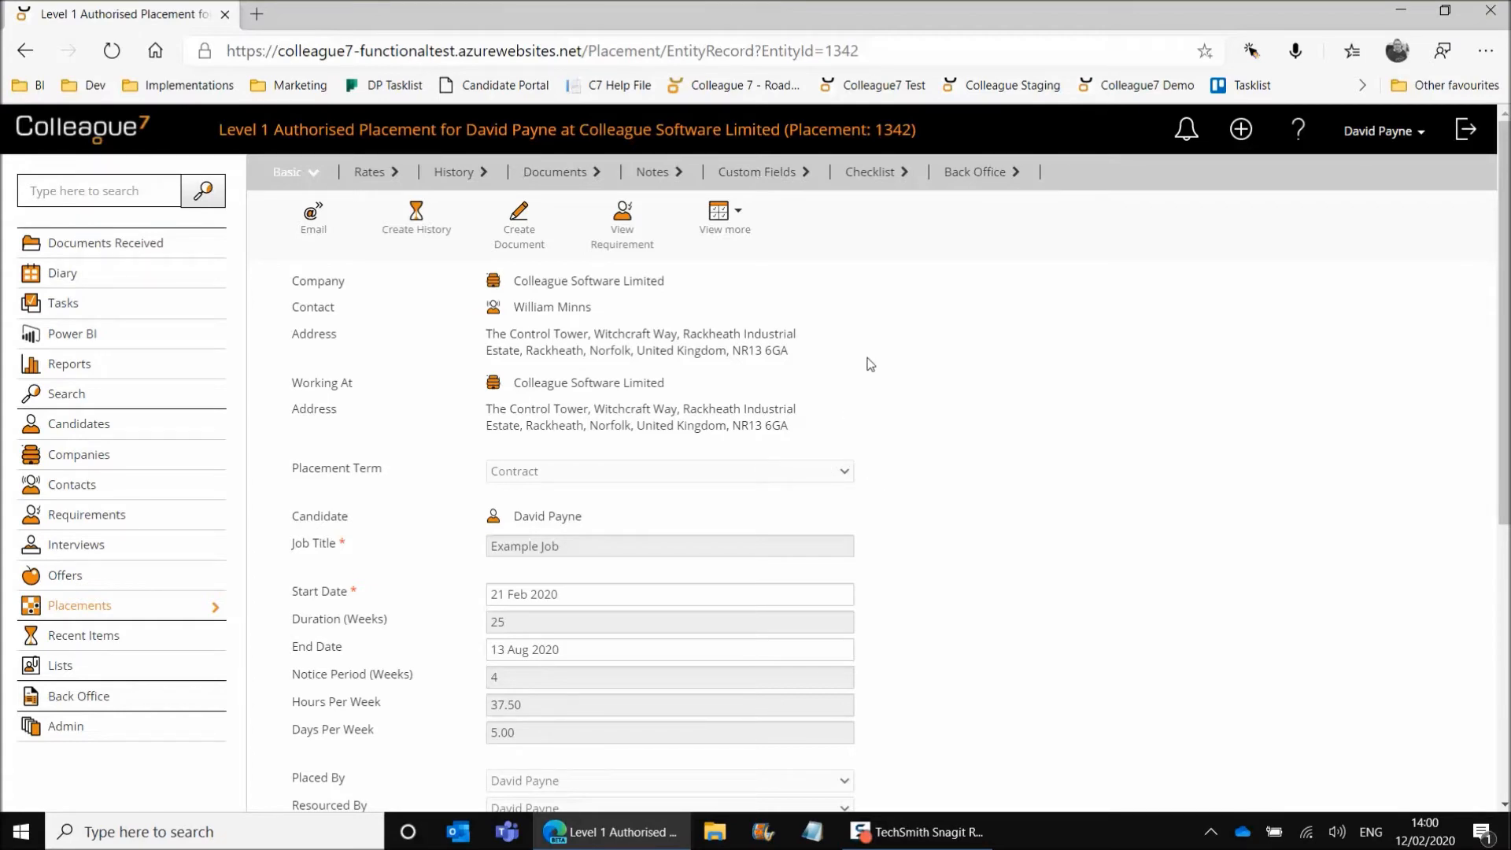
Examine the placement's back office invoice details and payment details.
left_click(965, 175)
scroll(1047, 402, "down", 2)
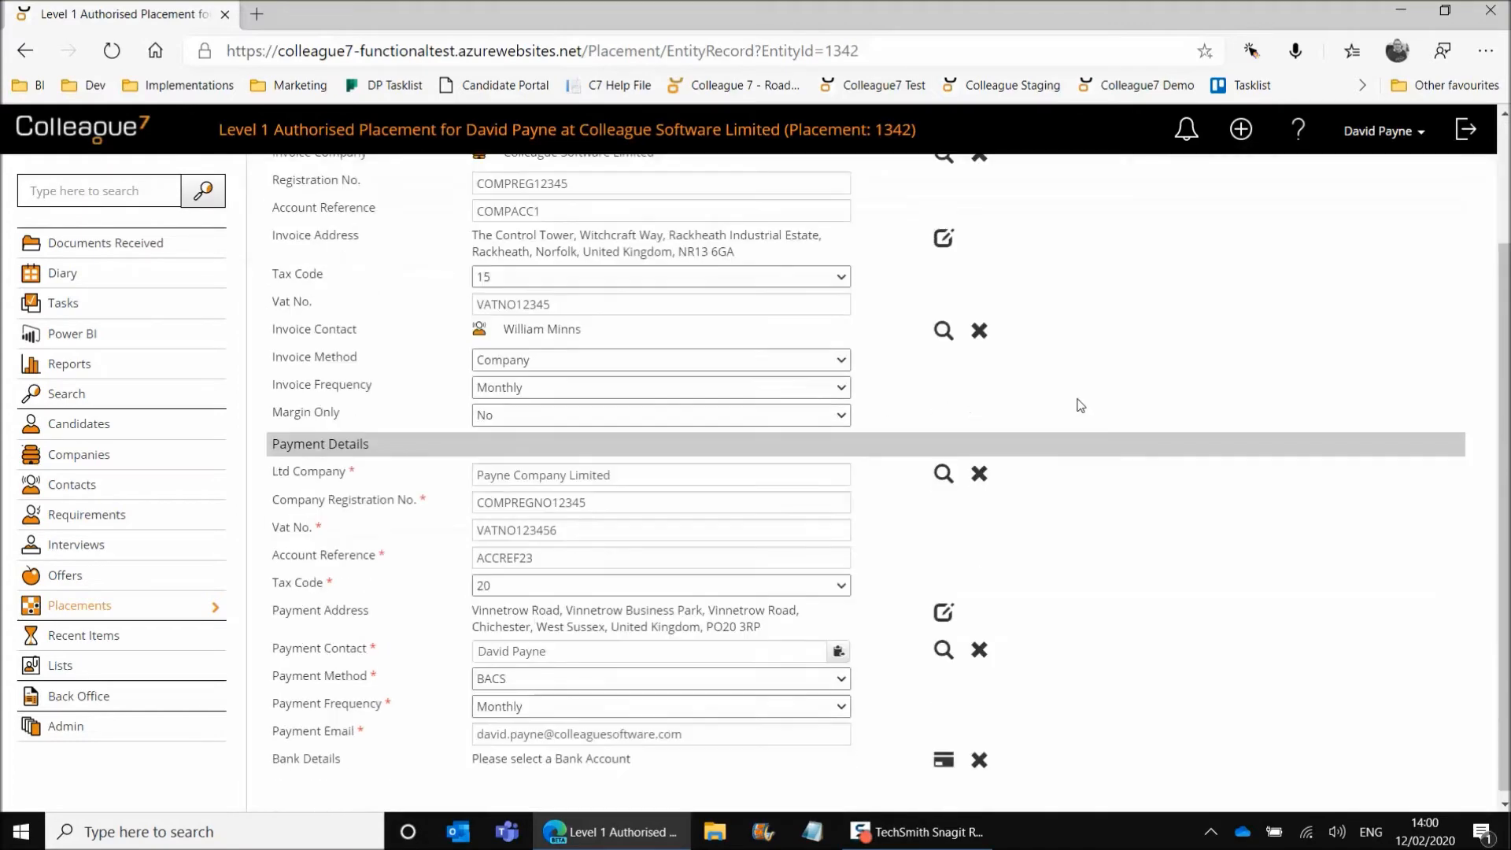
scroll(1045, 473, "up", 2)
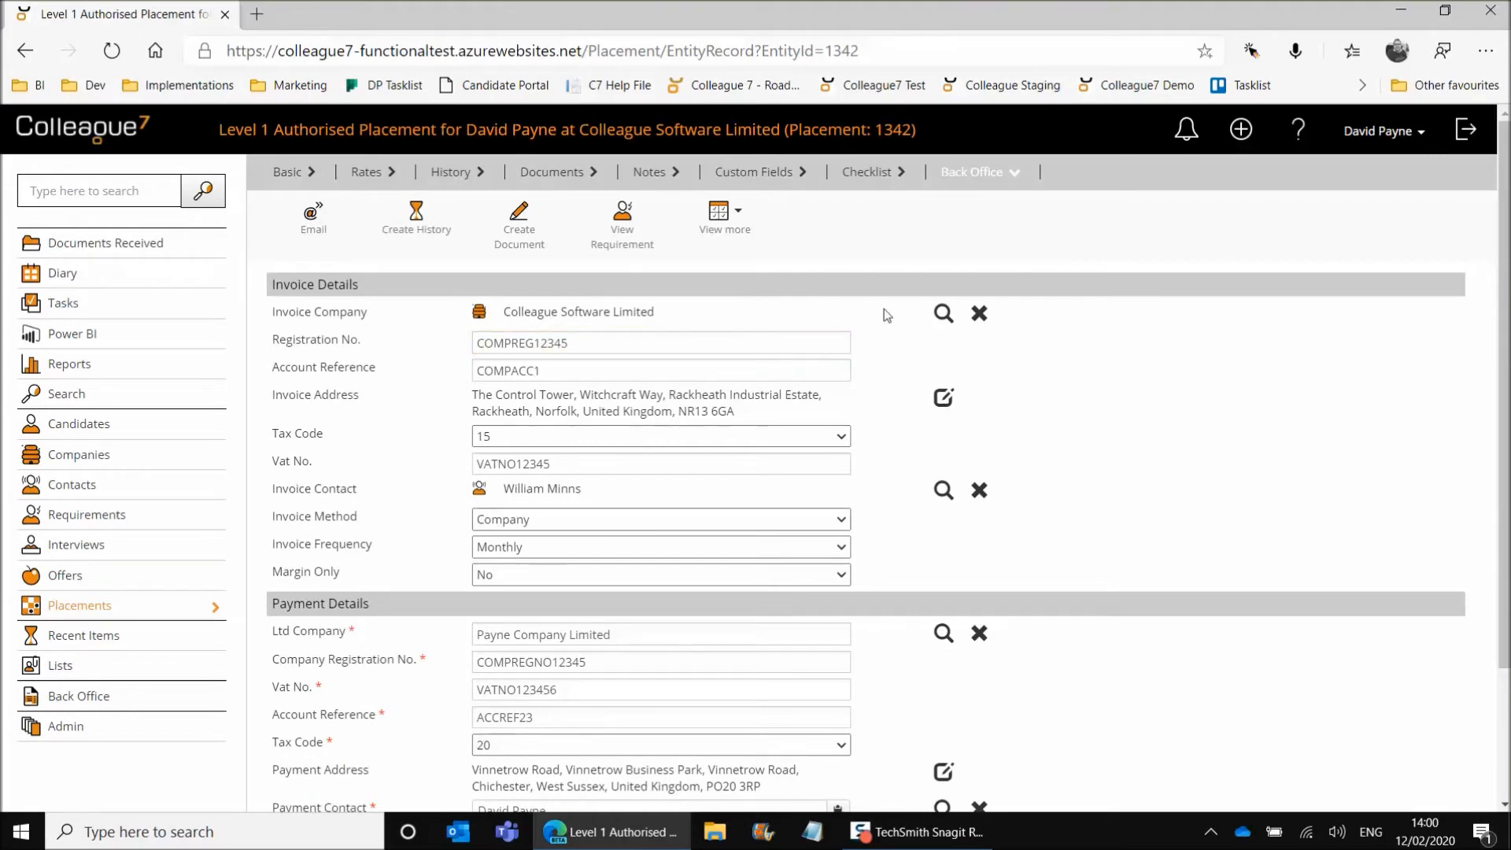
scroll(885, 314, "down", 2)
scroll(551, 330, "up", 2)
scroll(1112, 314, "down", 2)
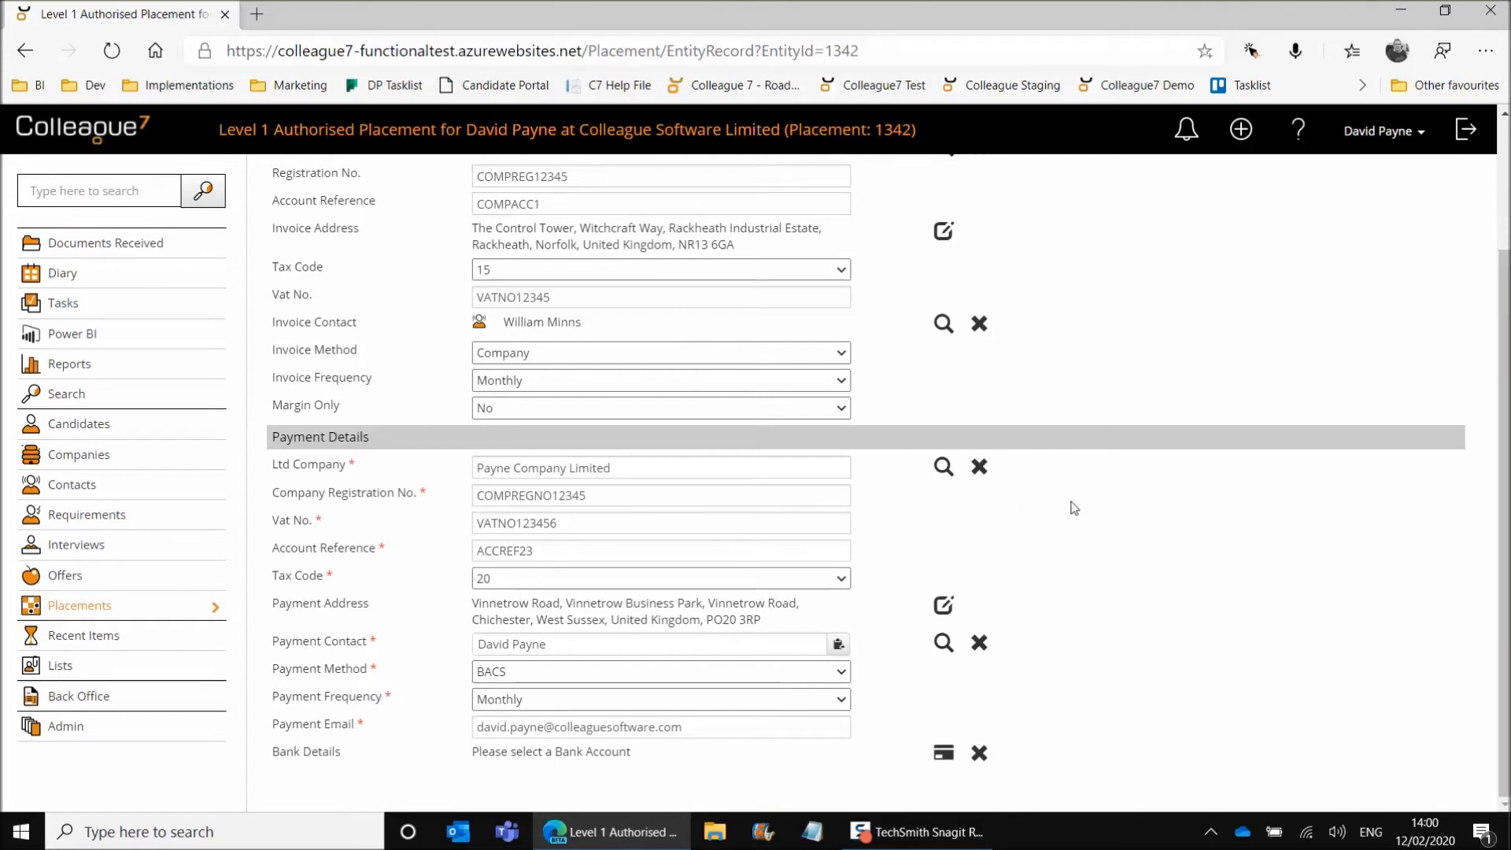
scroll(1075, 511, "up", 2)
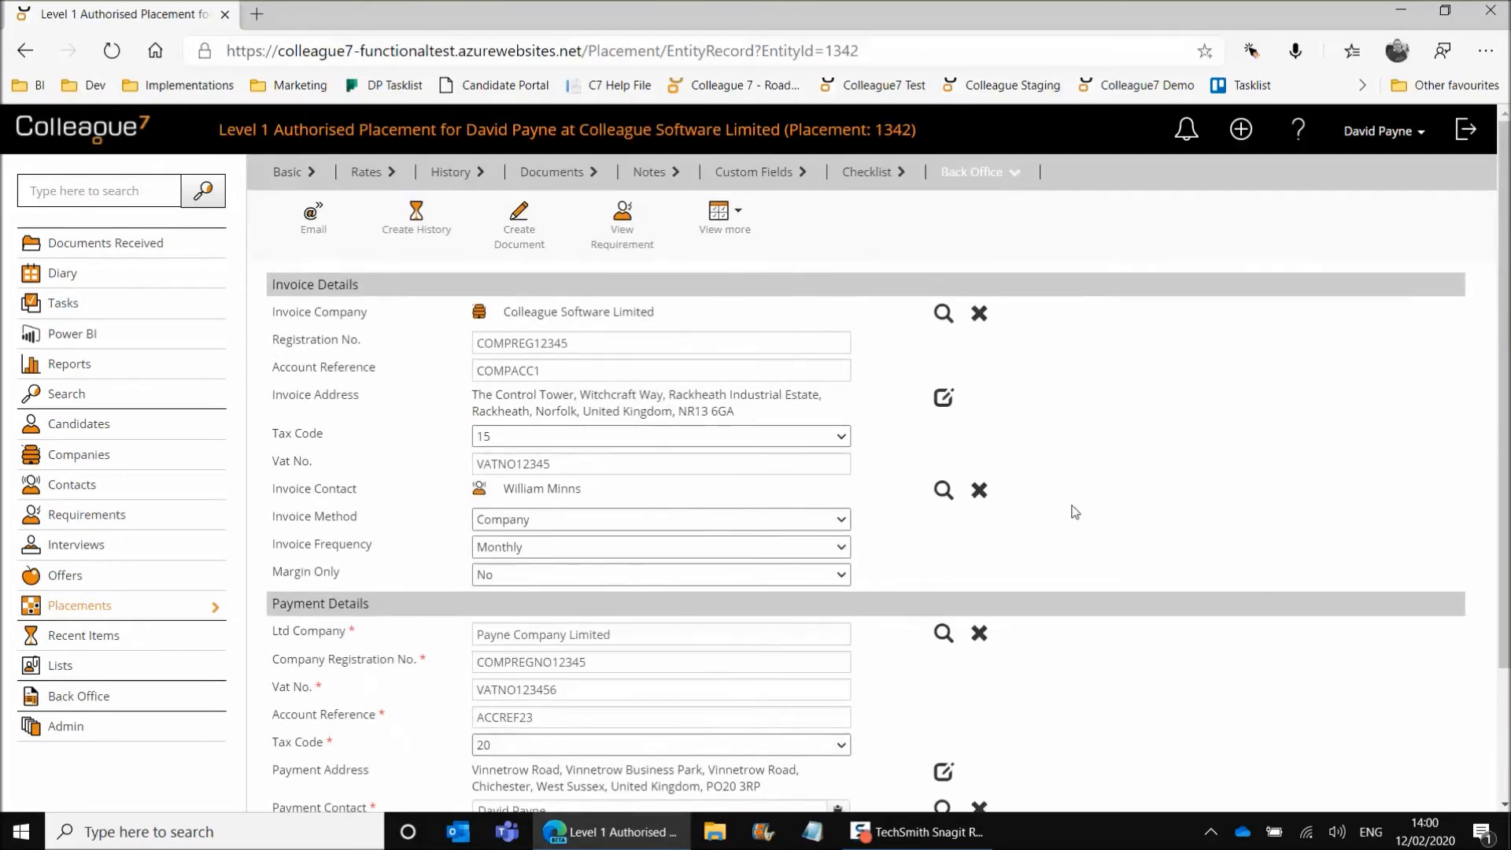
scroll(1075, 511, "down", 2)
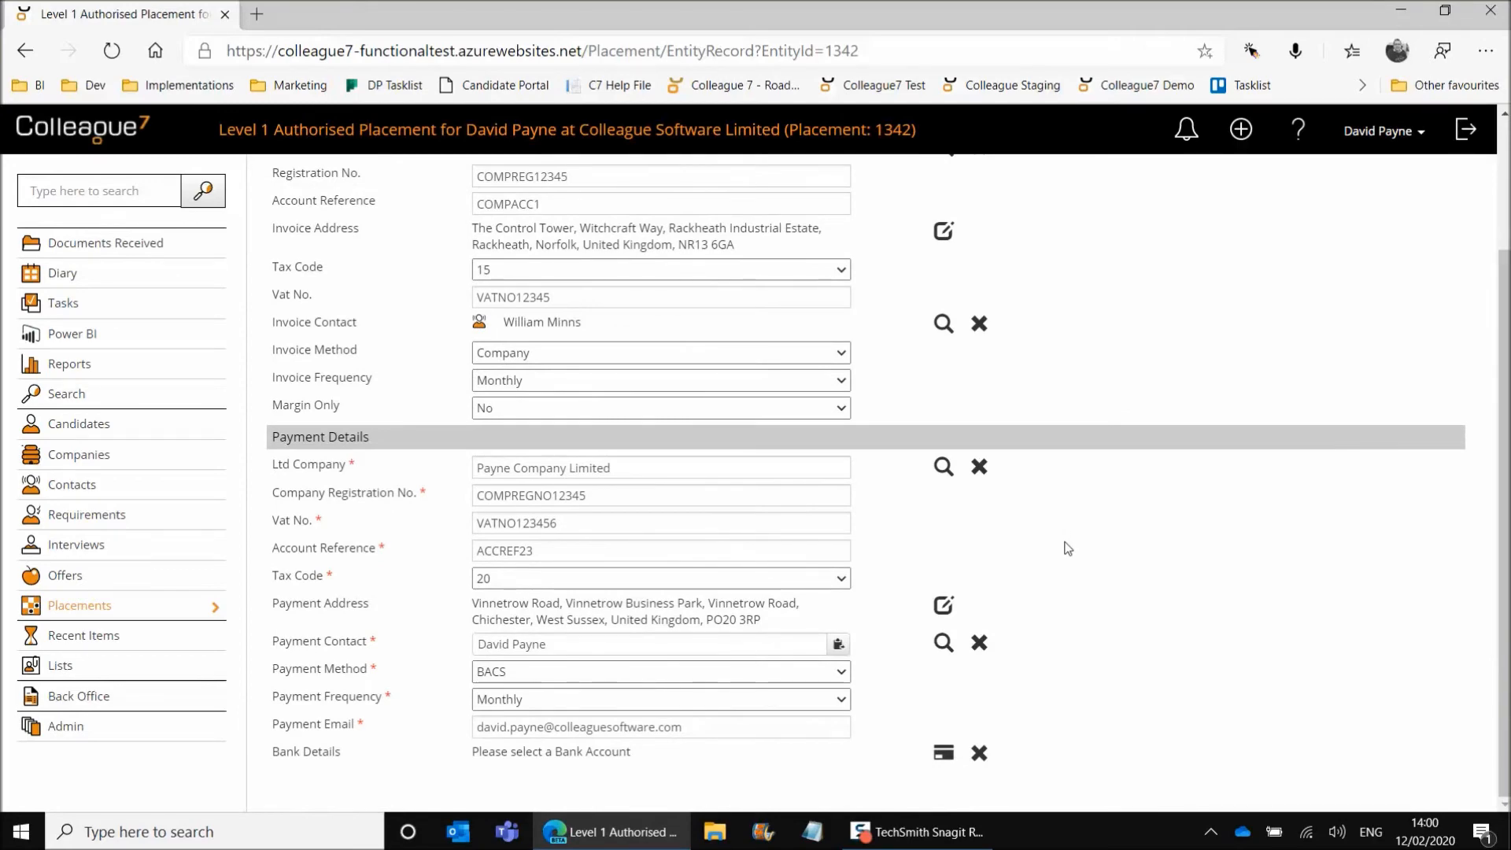
Select the candidate's Test Bank Name account as the bank details for payment.
left_click(945, 754)
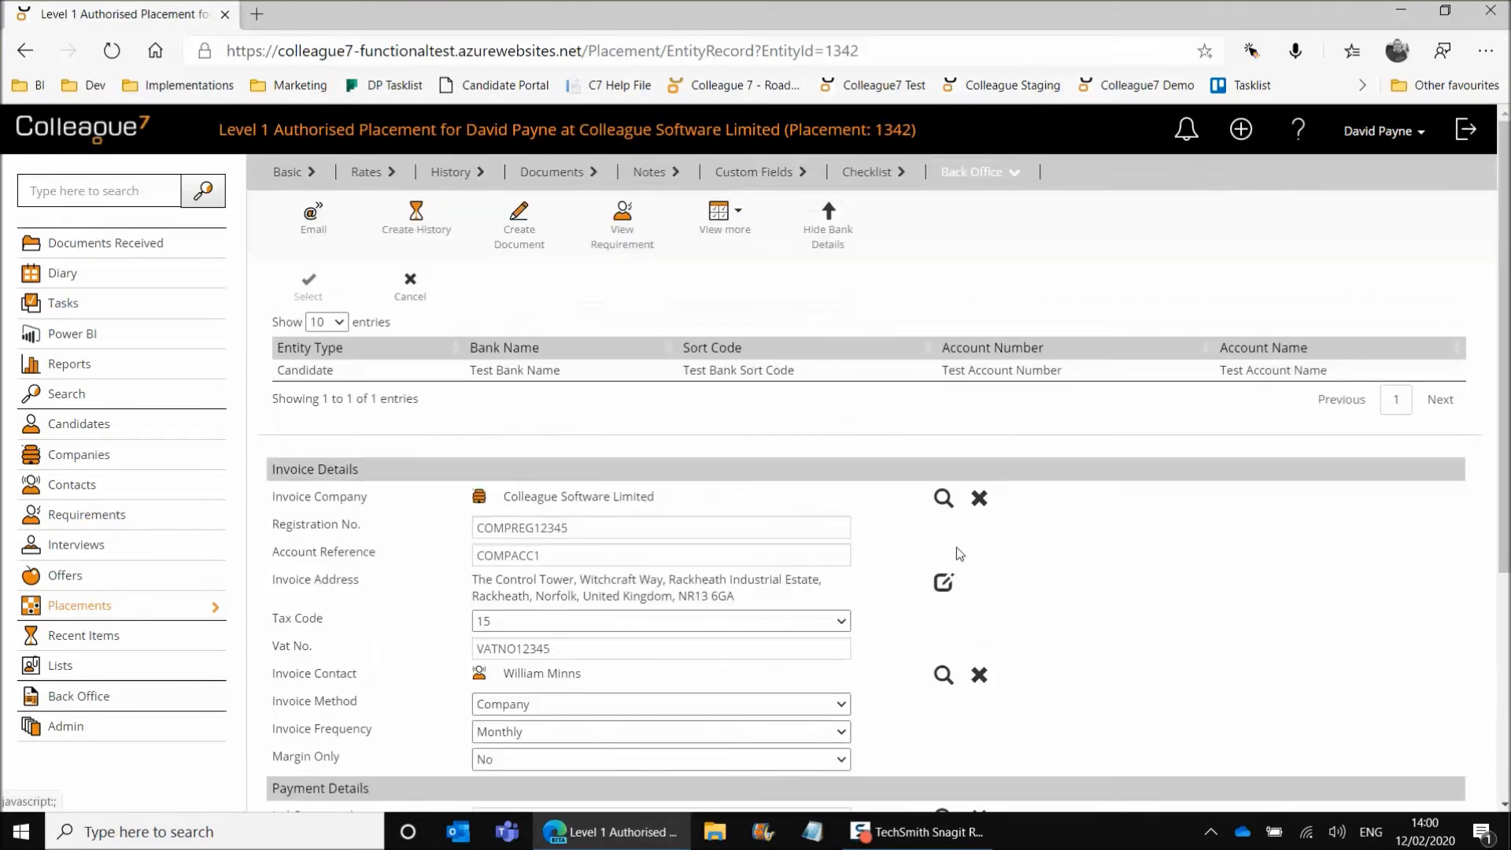
left_click(587, 373)
left_click(308, 285)
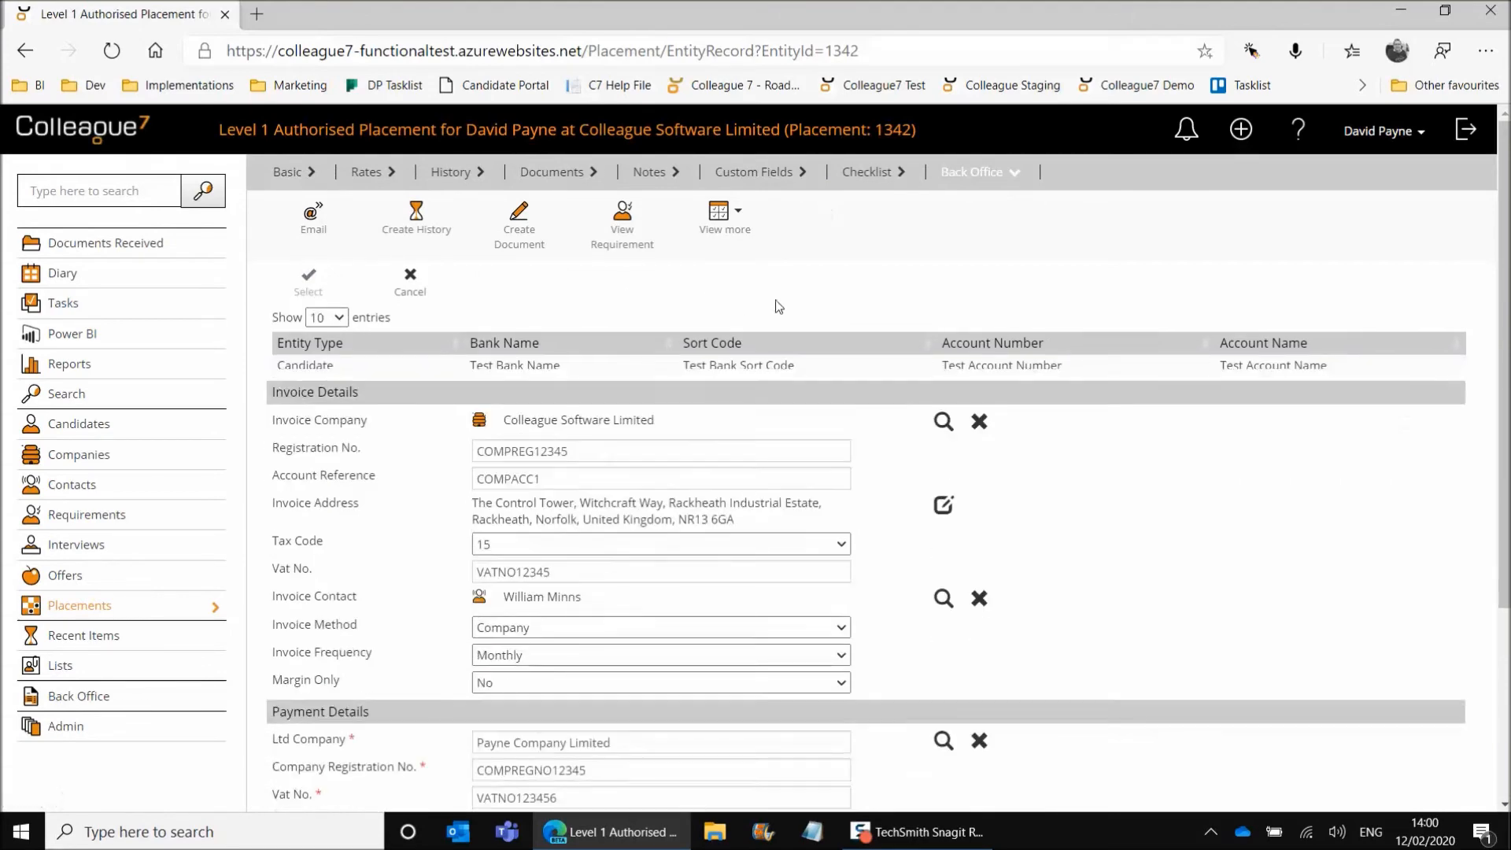
scroll(1113, 517, "down", 3)
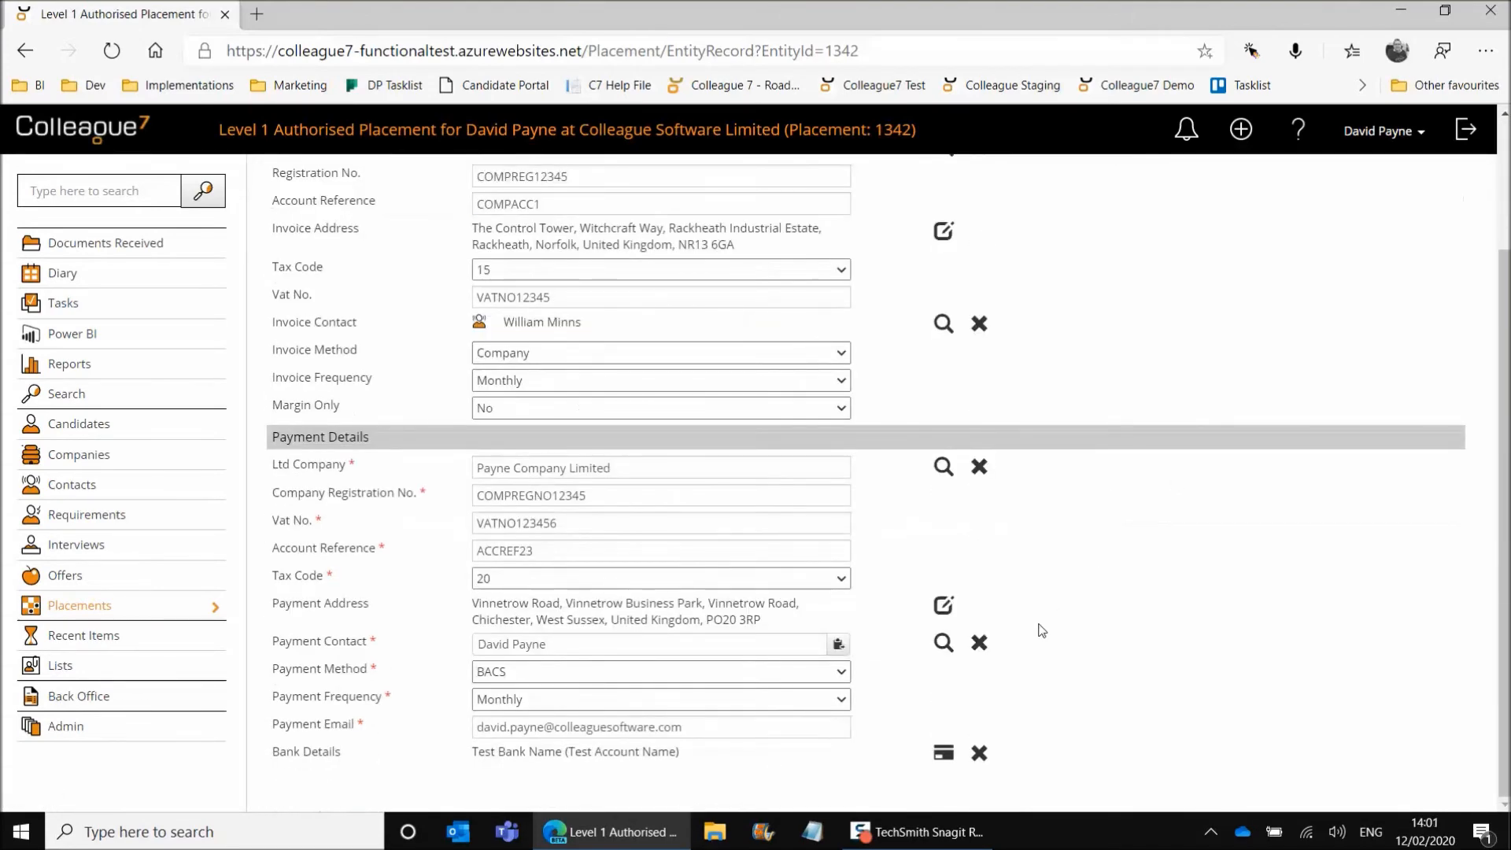
Authorise the placement to Level 2 and confirm the authorisation.
scroll(1080, 580, "up", 3)
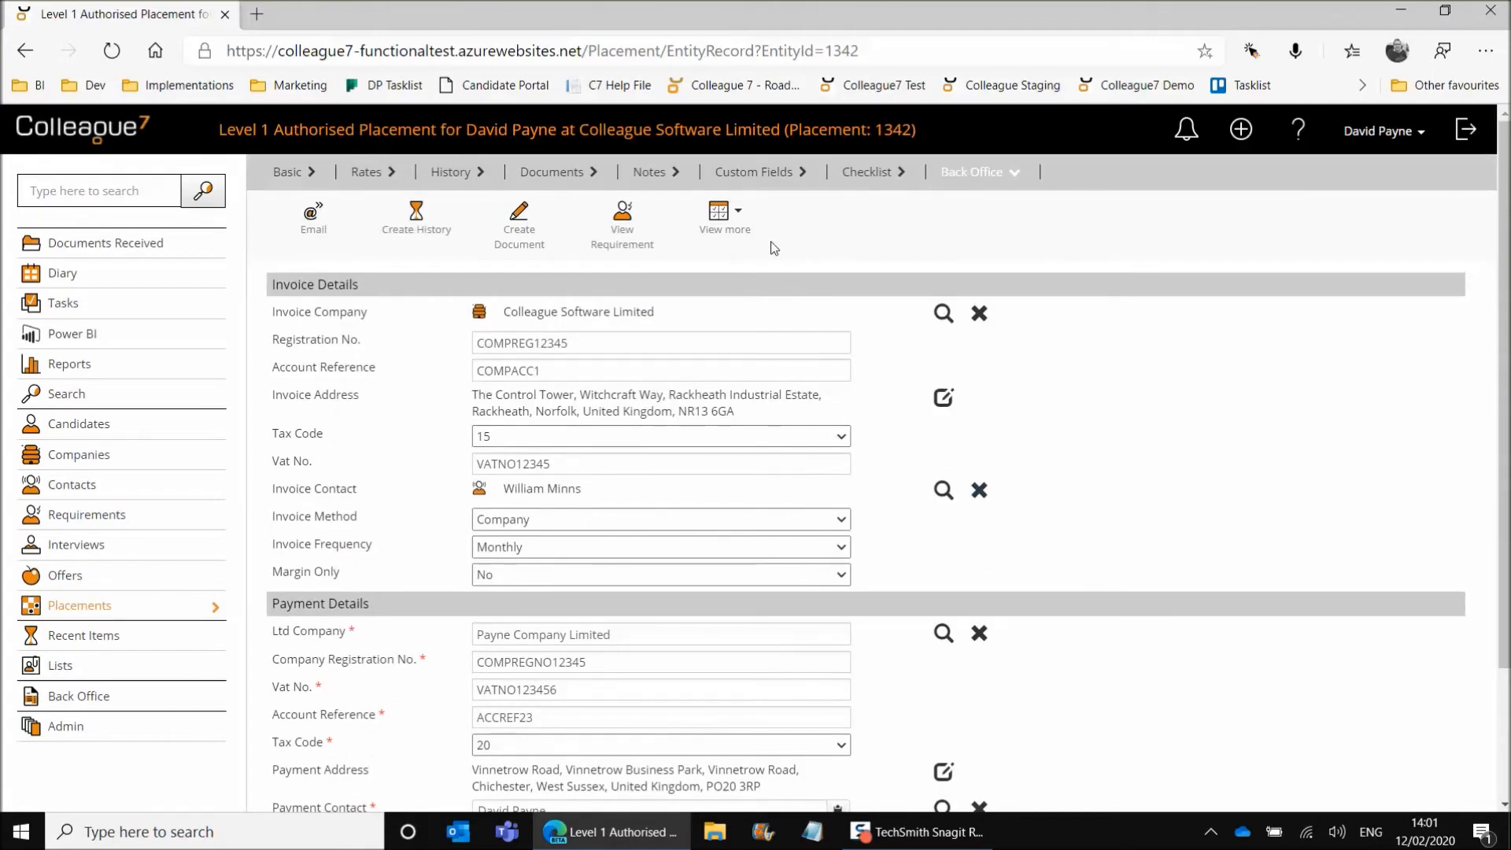
left_click(721, 224)
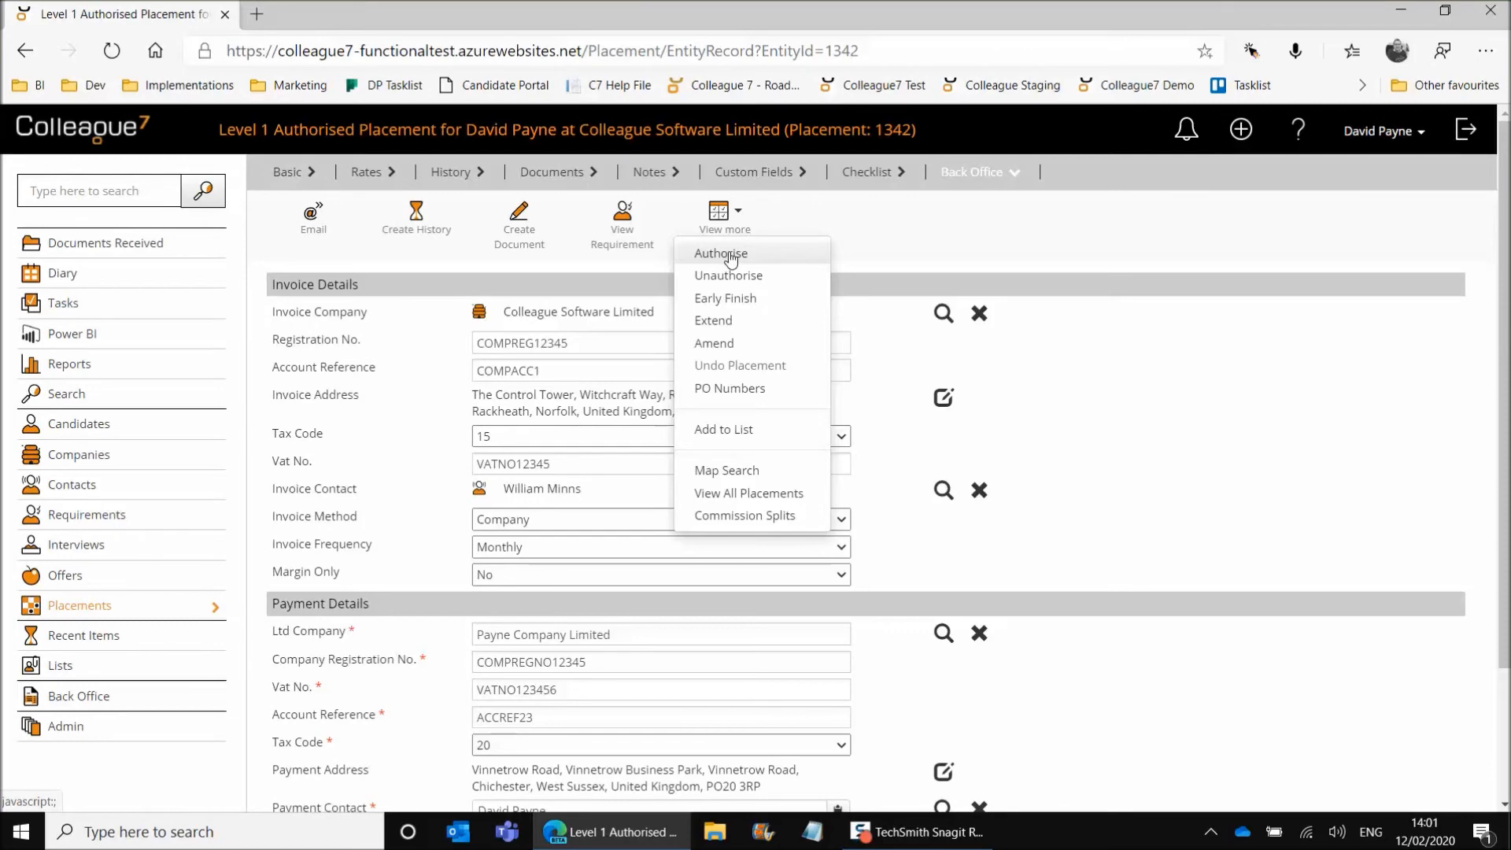
left_click(731, 256)
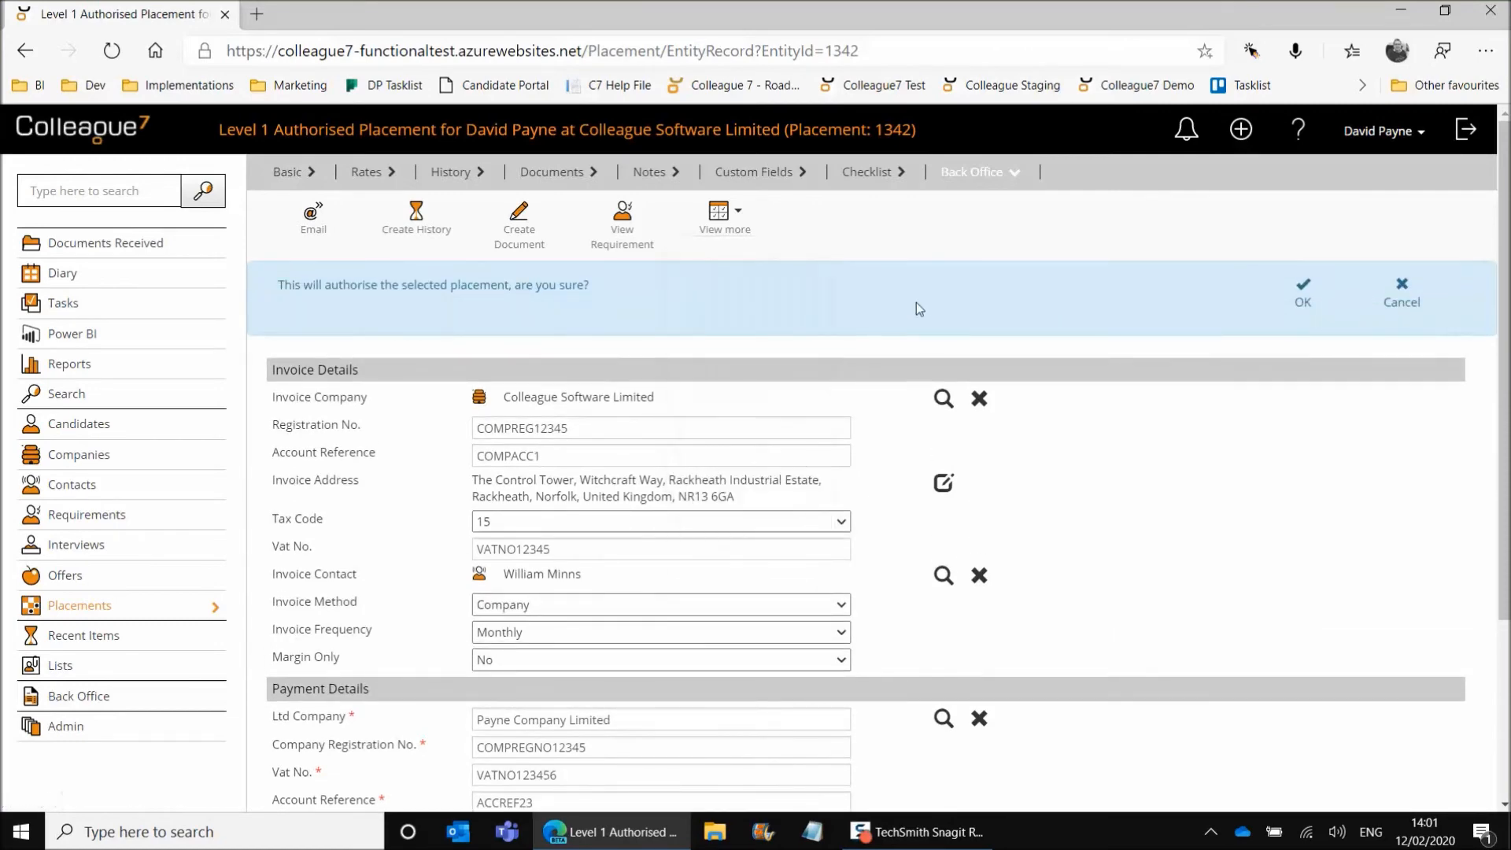
left_click(1302, 303)
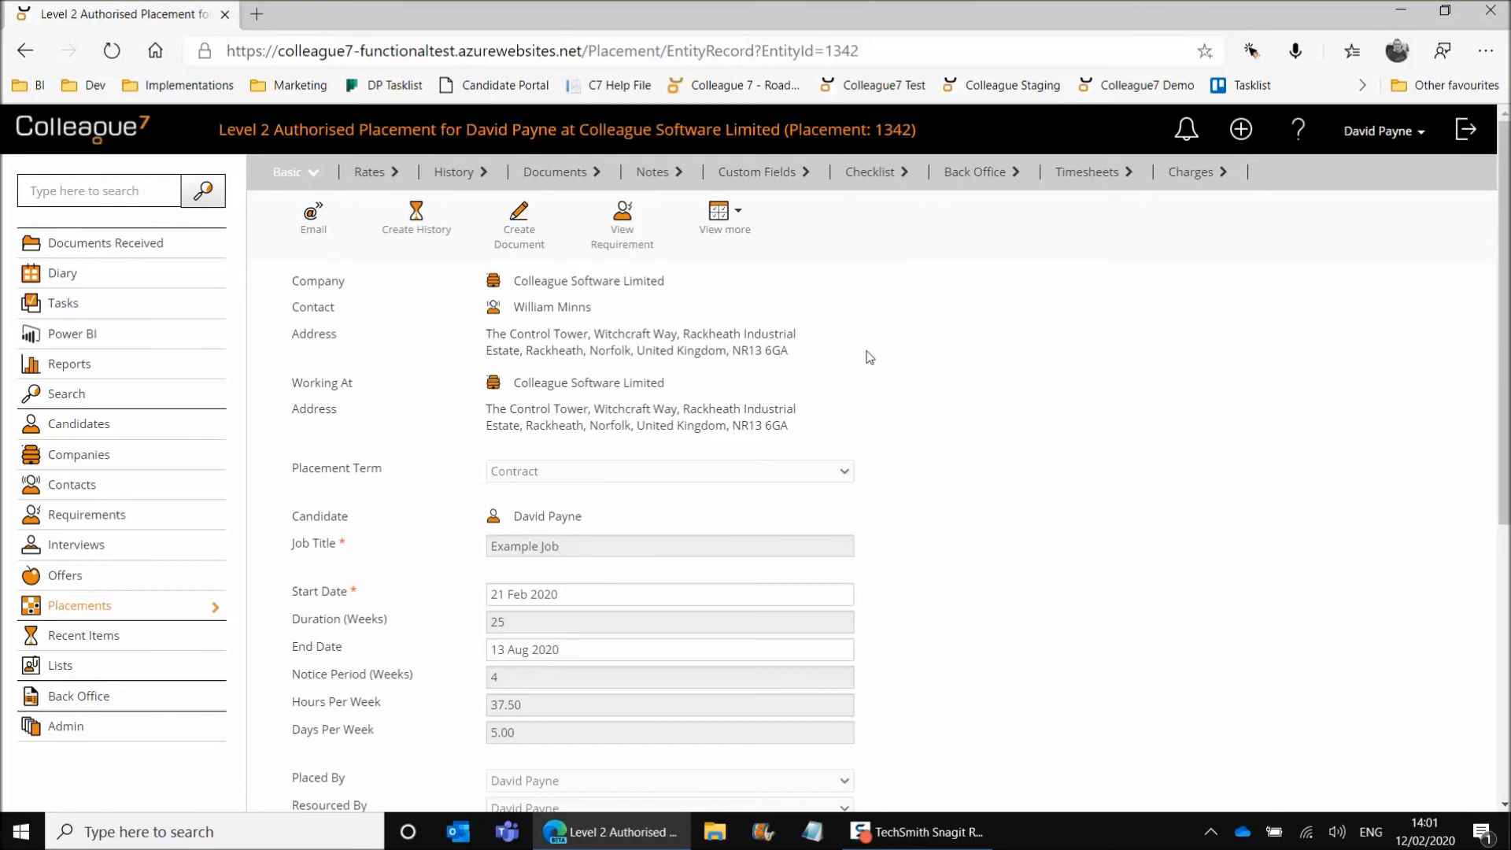
Review the authorised placement's timesheets, charges and back office details, then return to its basic details.
left_click(1093, 177)
left_click(1191, 176)
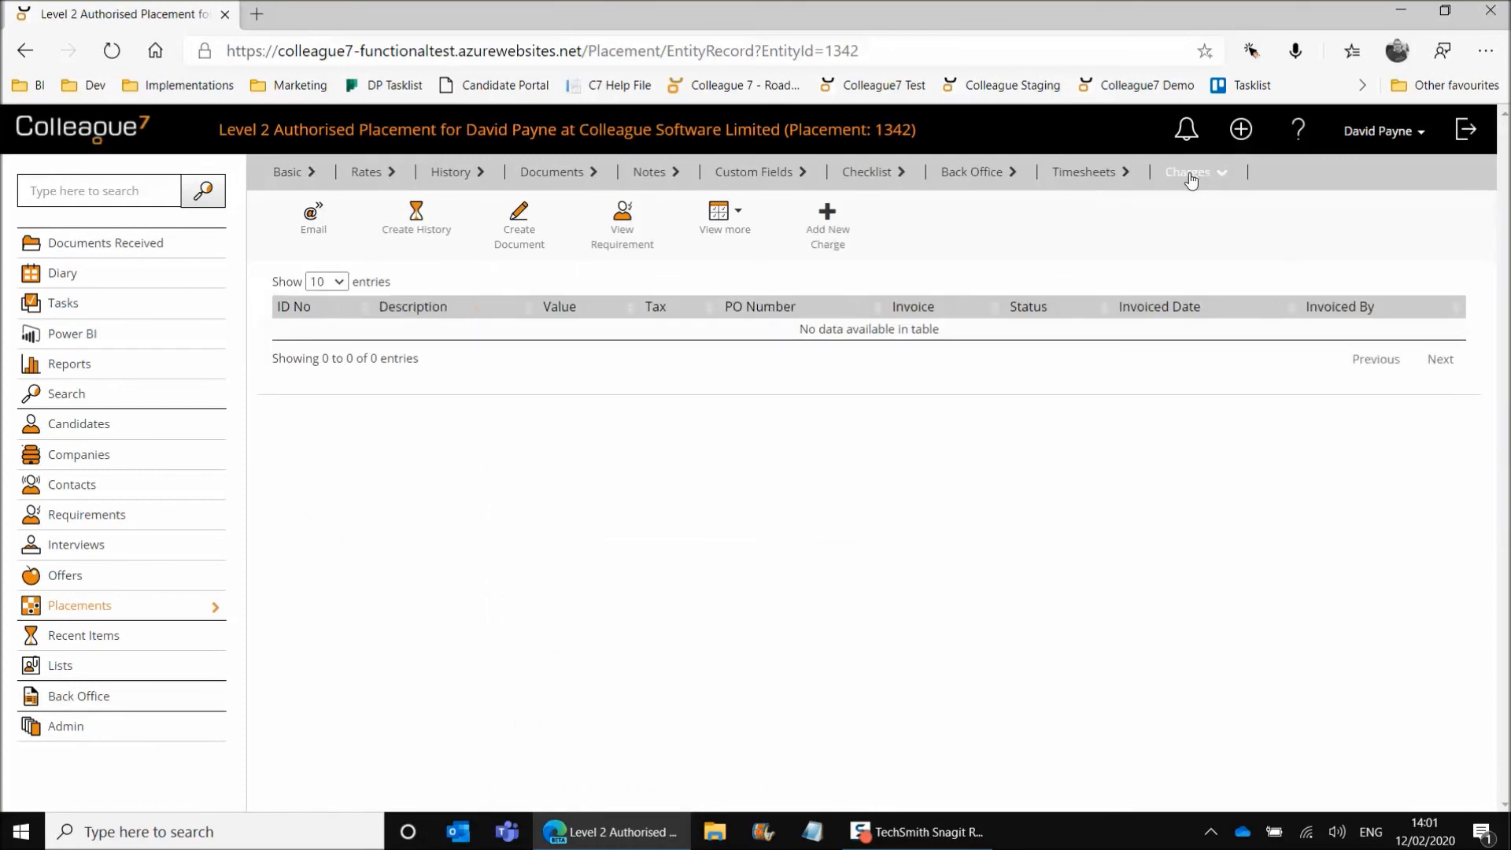
left_click(1087, 180)
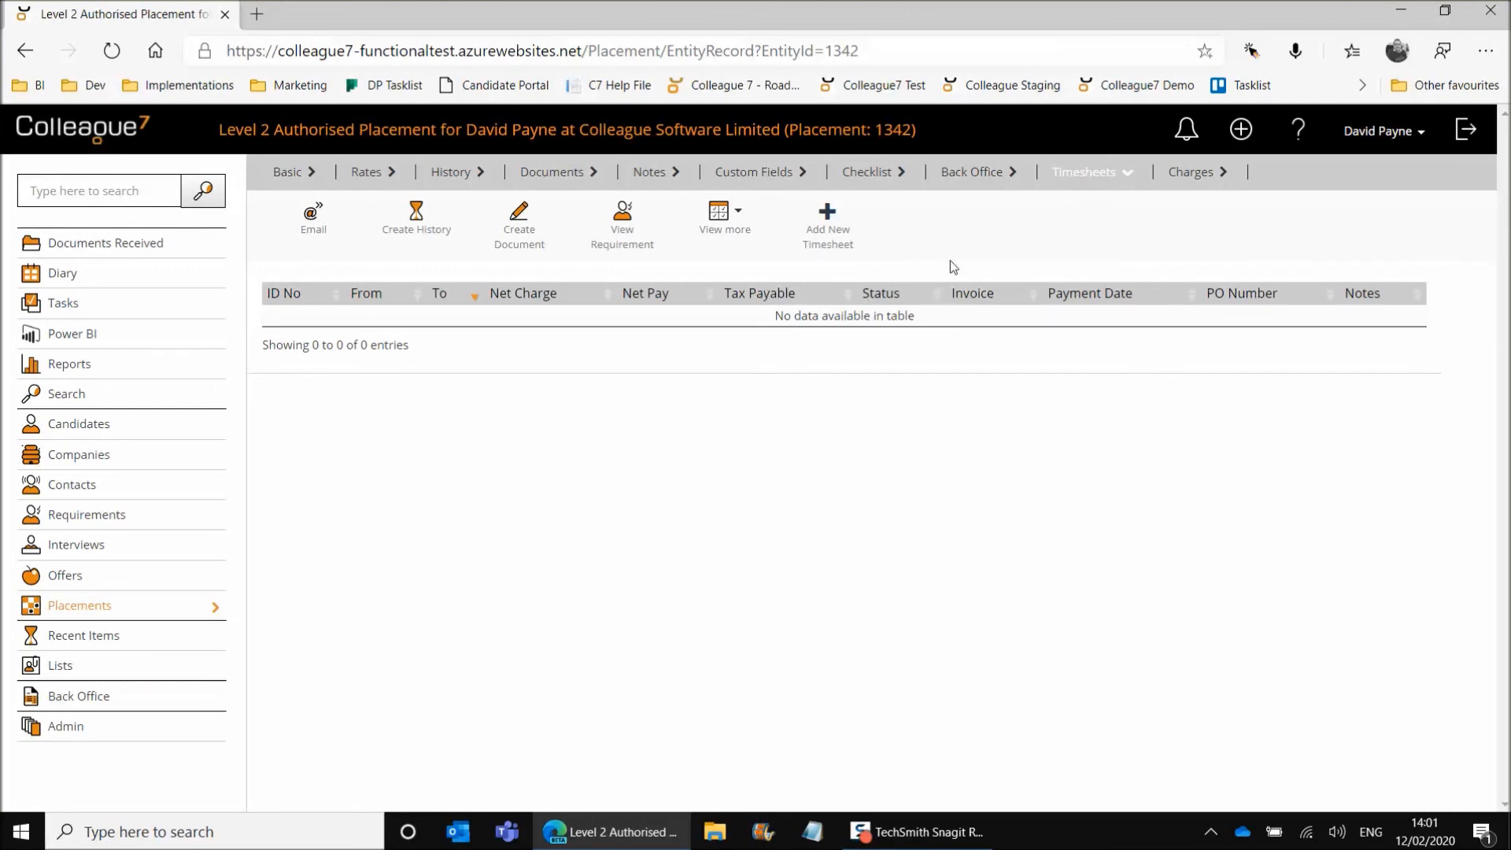
left_click(975, 175)
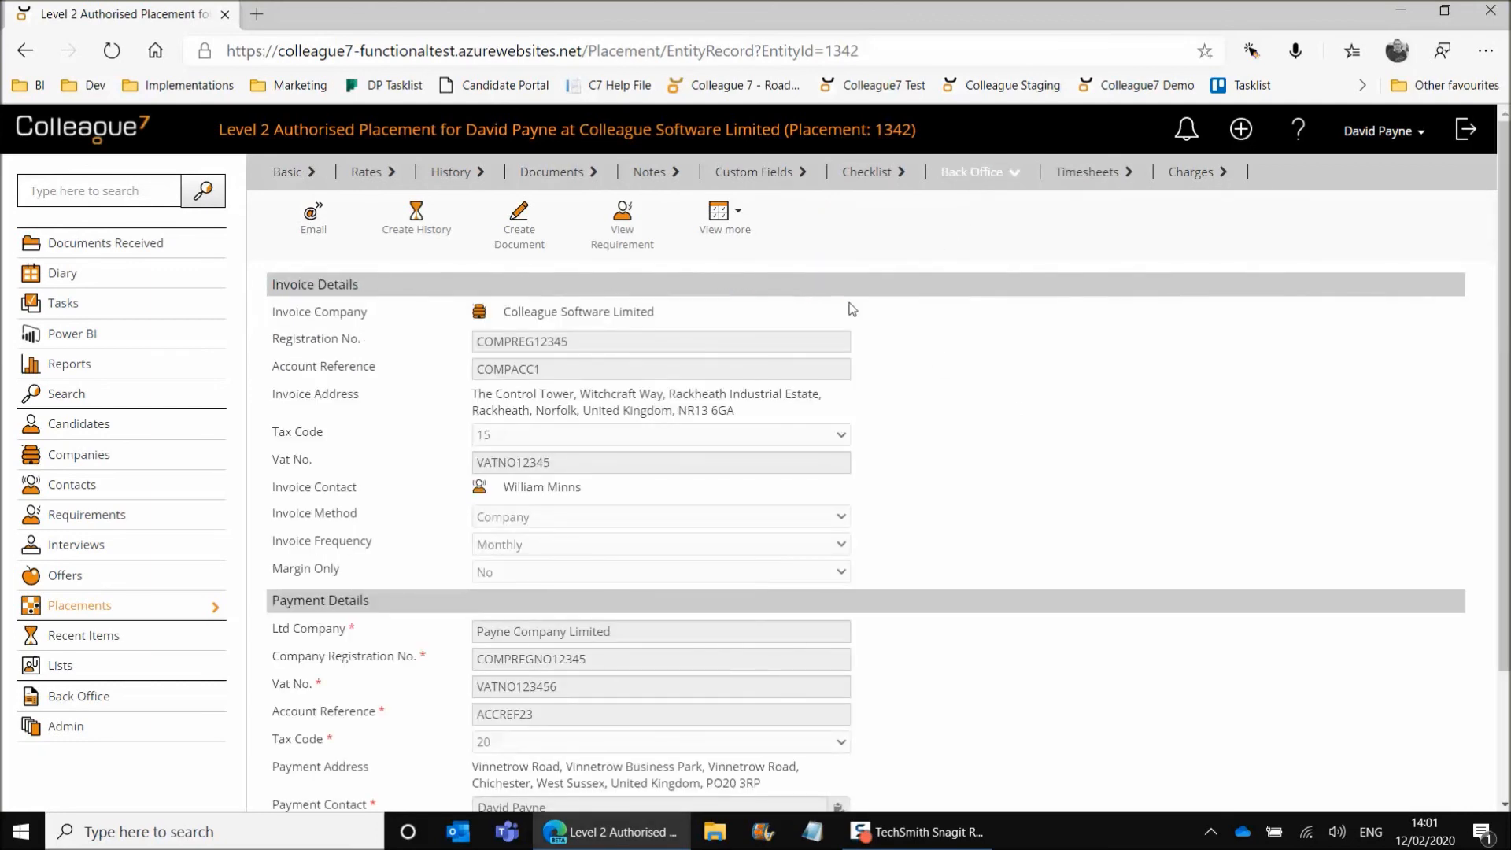
left_click(284, 173)
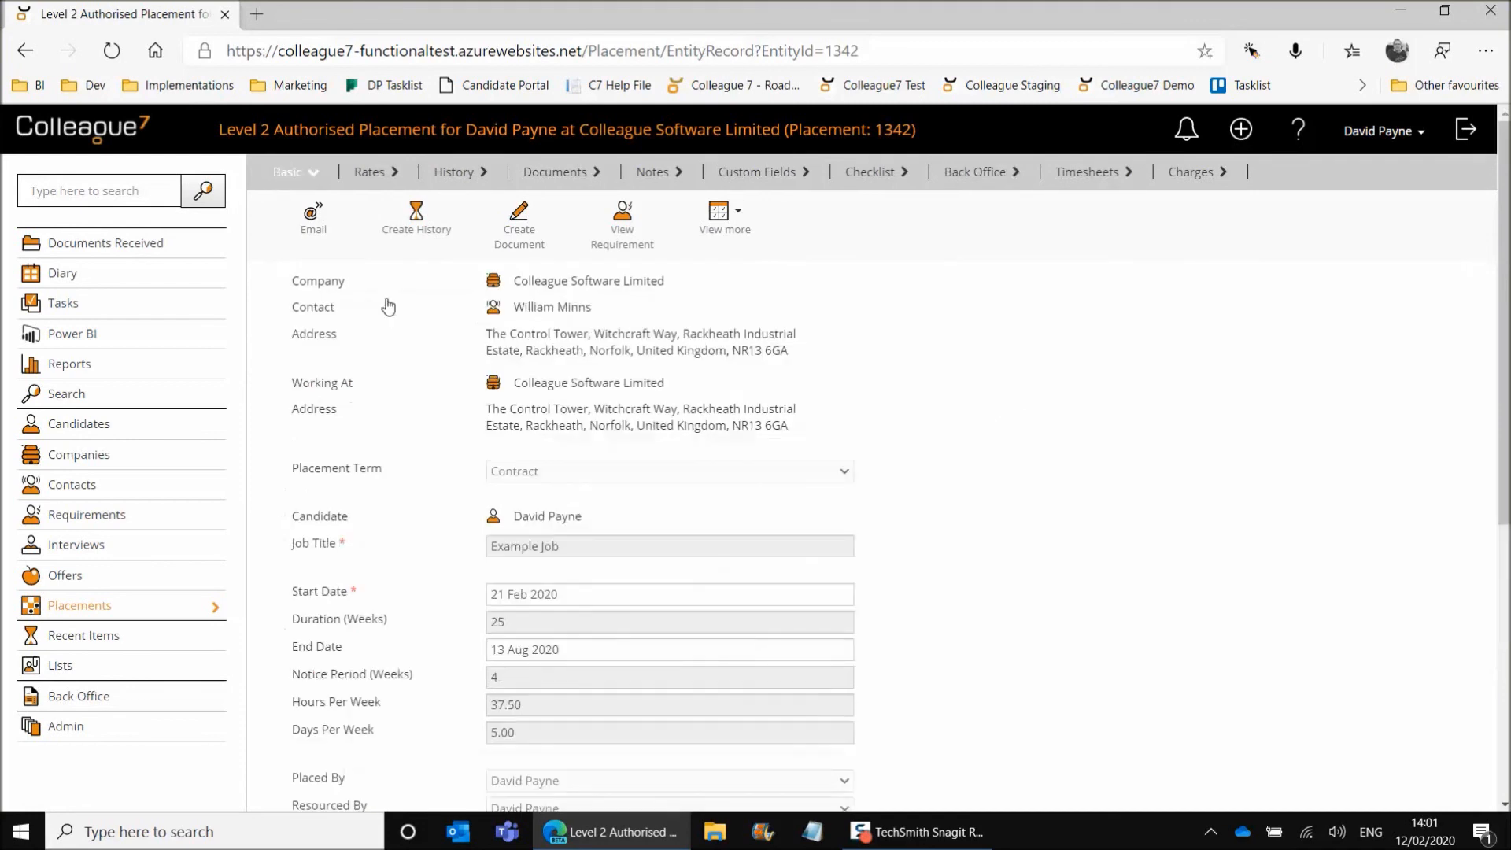